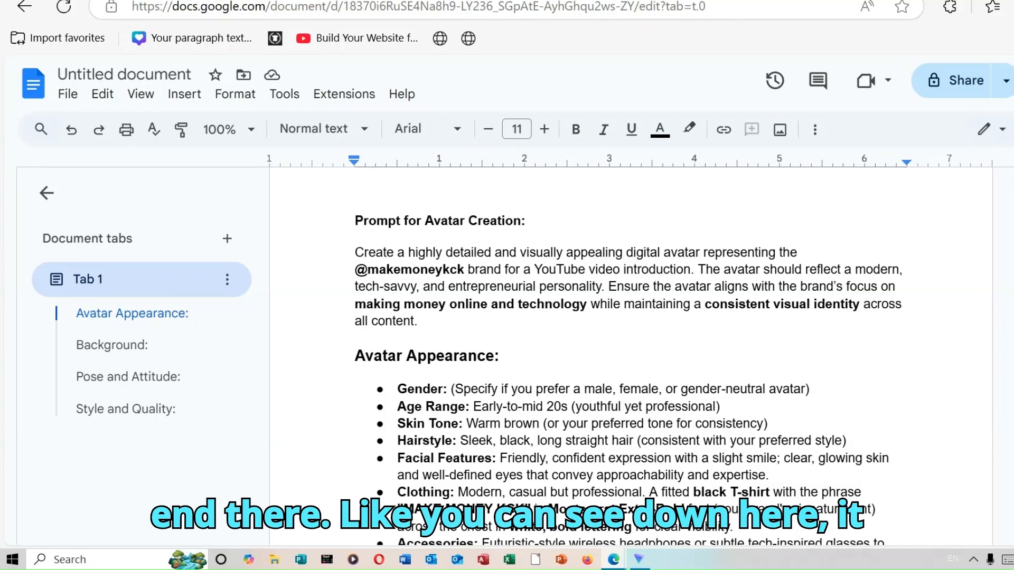
Review the avatar creation prompt in the document, from Avatar Appearance through Background, Pose and Attitude, and Style and Quality
{"action": "scroll", "coordinate": [628, 359], "scroll_direction": "down", "scroll_amount": 3}
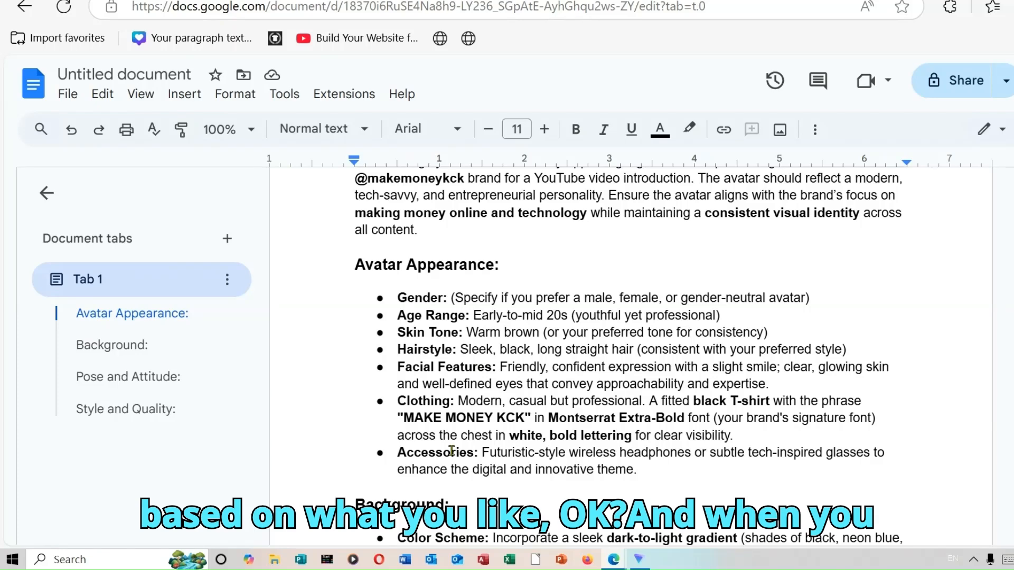
{"action": "scroll", "coordinate": [629, 354], "scroll_direction": "down", "scroll_amount": 1}
{"action": "scroll", "coordinate": [890, 330], "scroll_direction": "down", "scroll_amount": 3}
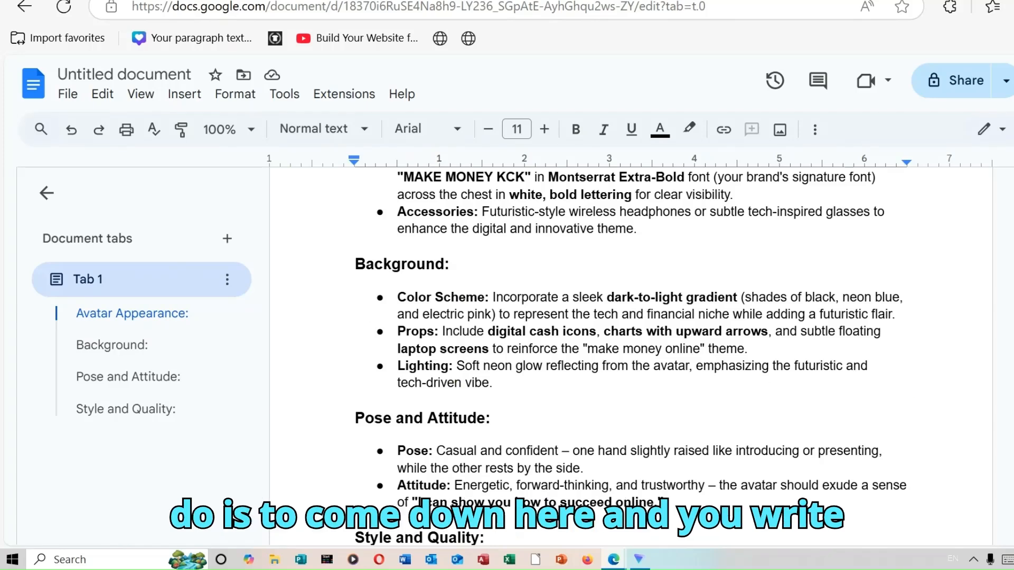
{"action": "scroll", "coordinate": [631, 343], "scroll_direction": "down", "scroll_amount": 4}
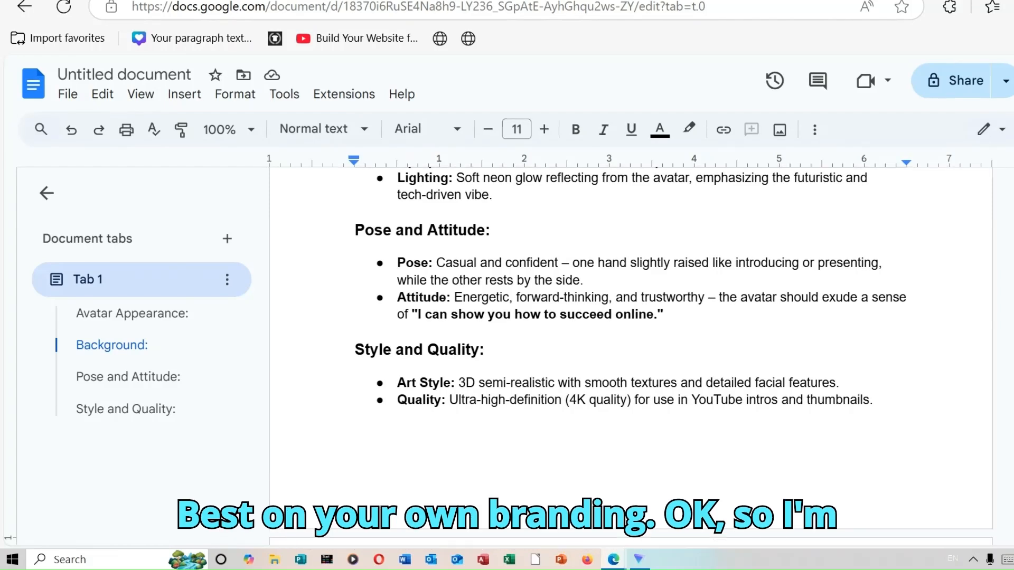
{"action": "scroll", "coordinate": [631, 357], "scroll_direction": "down", "scroll_amount": 5}
{"action": "scroll", "coordinate": [631, 356], "scroll_direction": "up", "scroll_amount": 2}
{"action": "scroll", "coordinate": [632, 357], "scroll_direction": "up", "scroll_amount": 4}
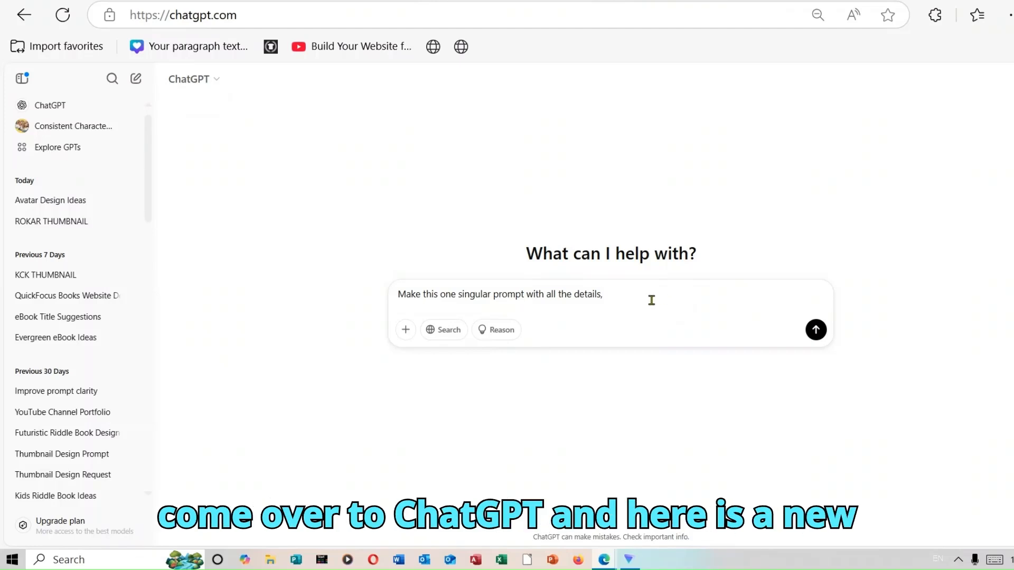
In ChatGPT, paste the copied avatar prompt after "Make this one singular prompt with all the details," and send the message
{"action": "left_click_drag", "start_coordinate": [399, 292], "coordinate": [652, 295]}
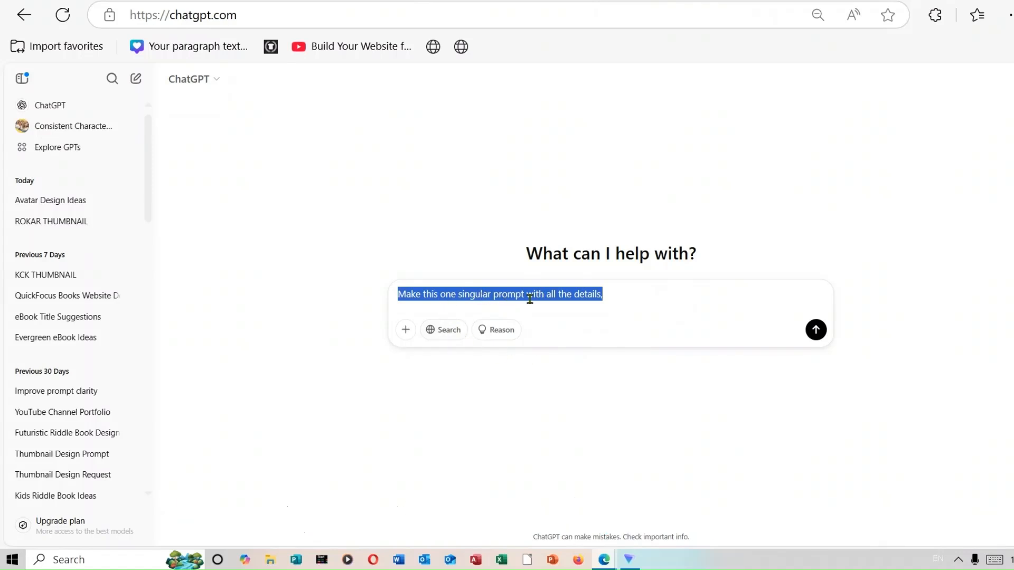
{"action": "left_click", "coordinate": [630, 292]}
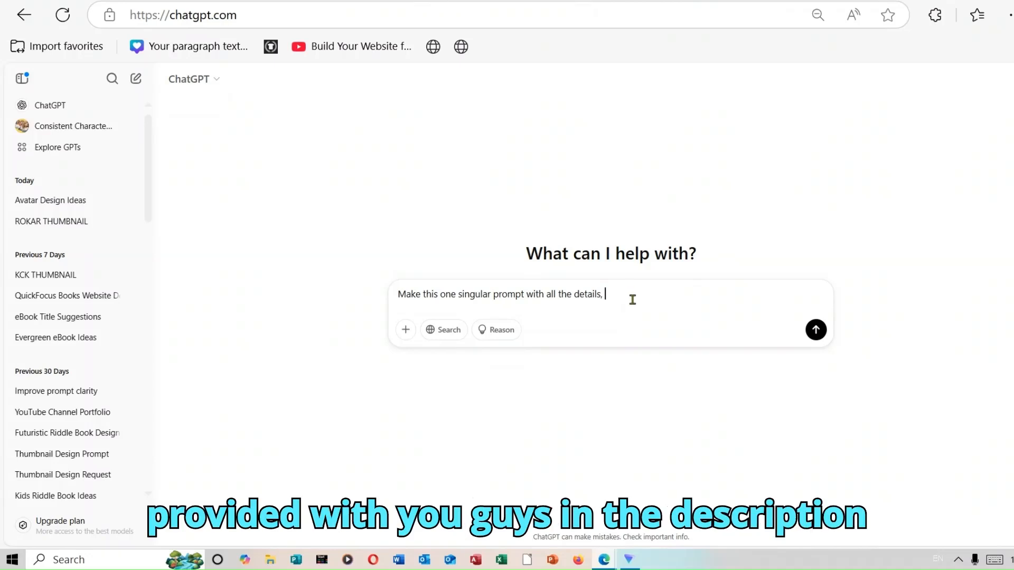
{"action": "right_click", "coordinate": [632, 299]}
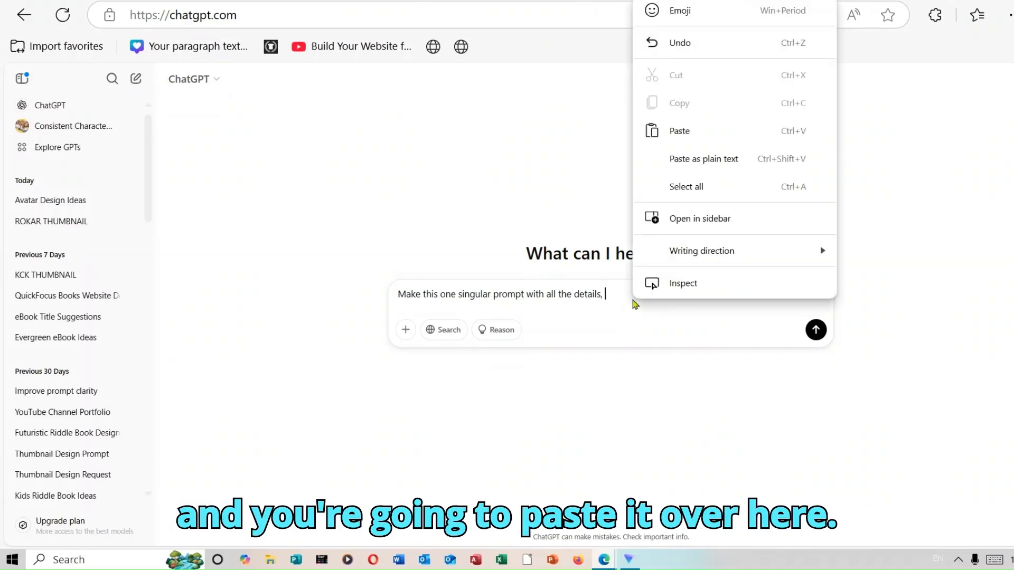
{"action": "left_click", "coordinate": [702, 130]}
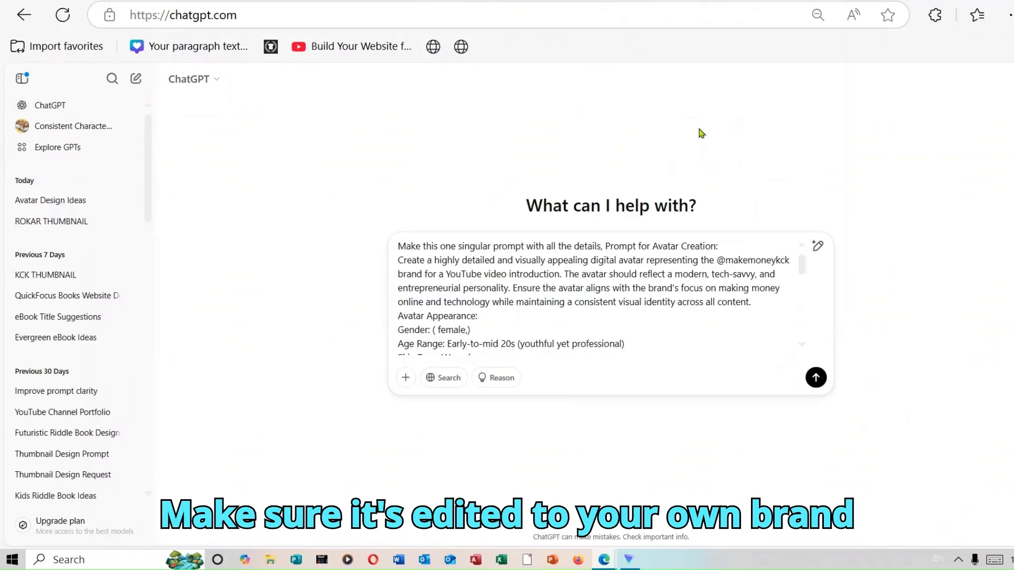
{"action": "left_click", "coordinate": [817, 379]}
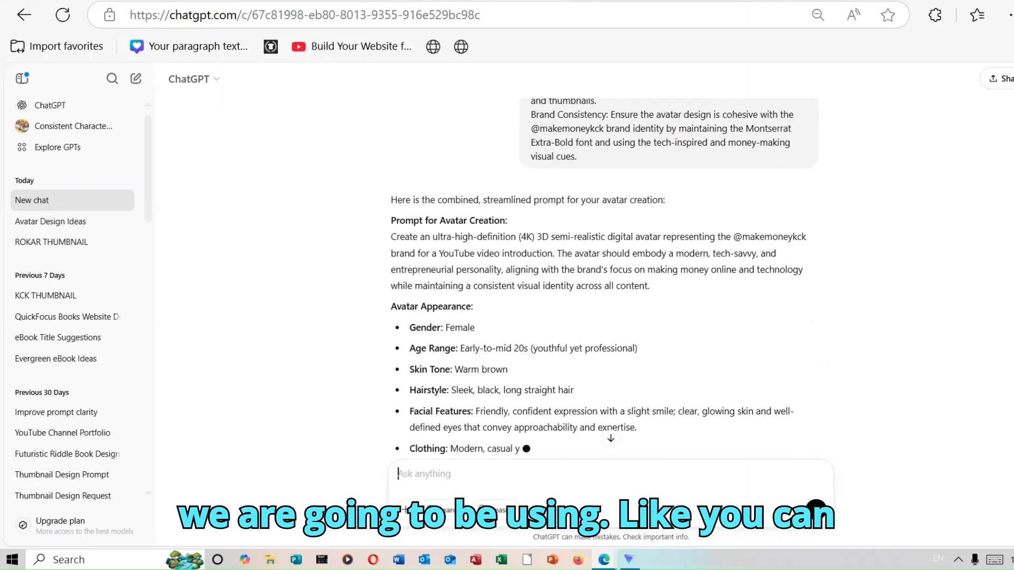
Send ChatGPT the follow-up request "i want it as one prompt with all the detail"
{"action": "left_click_drag", "start_coordinate": [1003, 475], "coordinate": [1004, 541]}
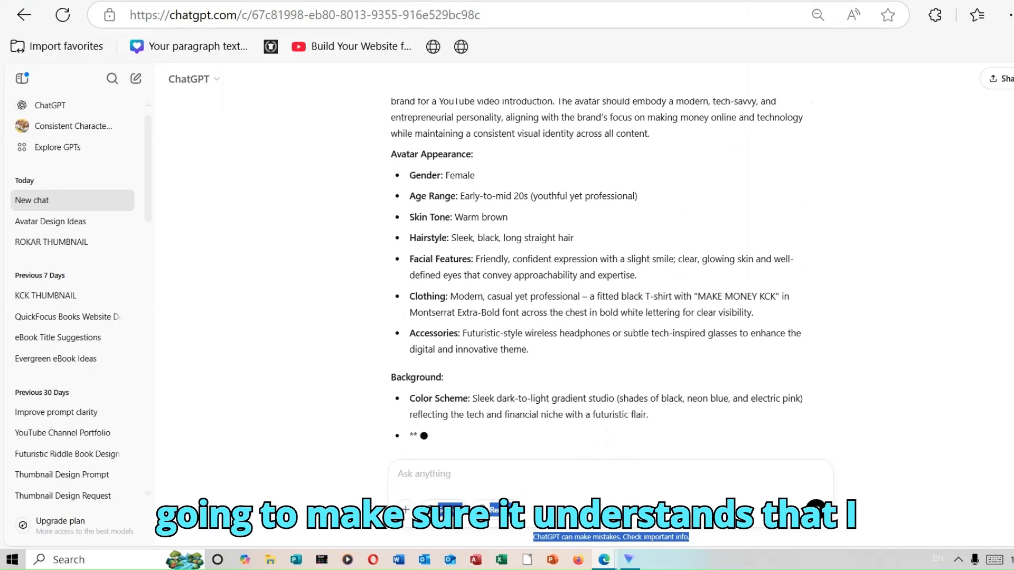
{"action": "left_click", "coordinate": [577, 473]}
{"action": "type", "text": "i want it as one prompt with "}
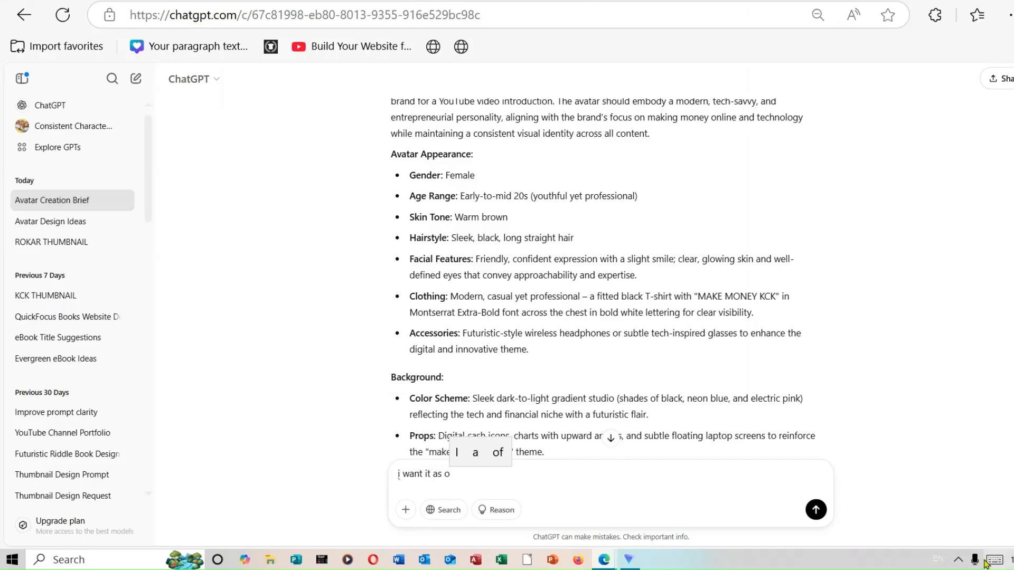
{"action": "type", "text": "all the detail"}
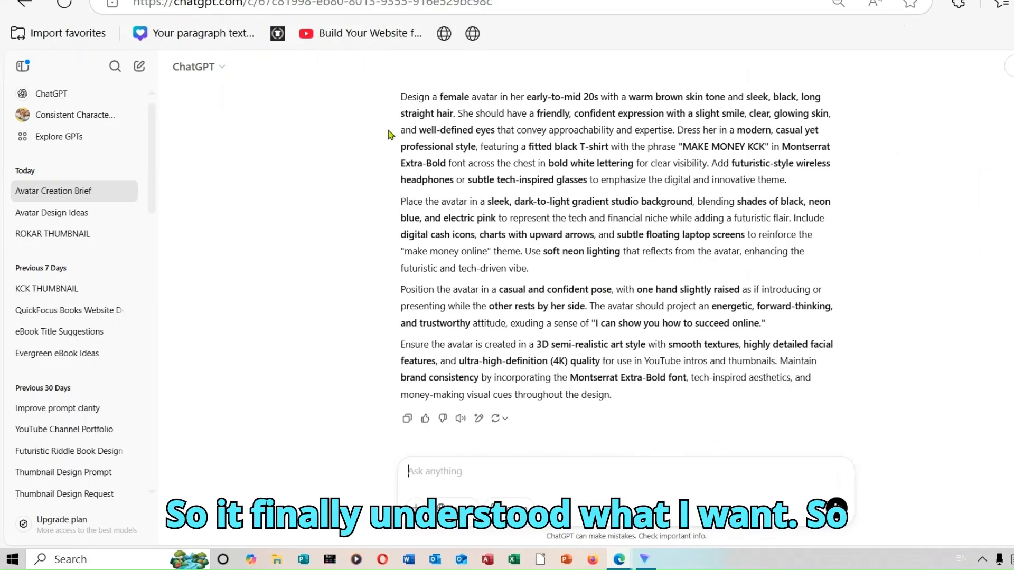
Copy the rewritten avatar prompt from "Design a female avatar" through its closing brand consistency paragraph
{"action": "left_click_drag", "start_coordinate": [401, 100], "coordinate": [737, 413]}
{"action": "right_click", "coordinate": [516, 222]}
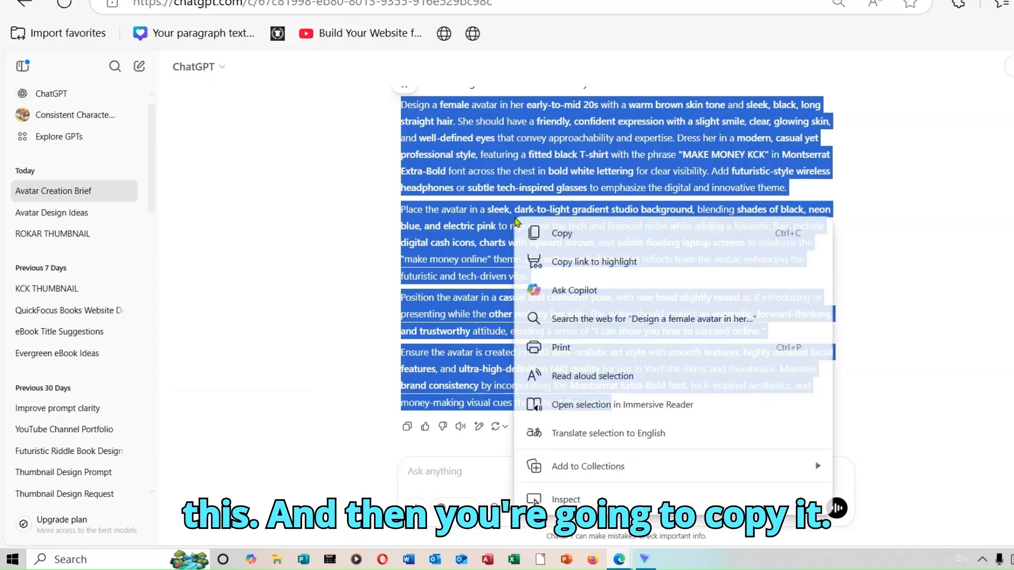
{"action": "left_click", "coordinate": [616, 231]}
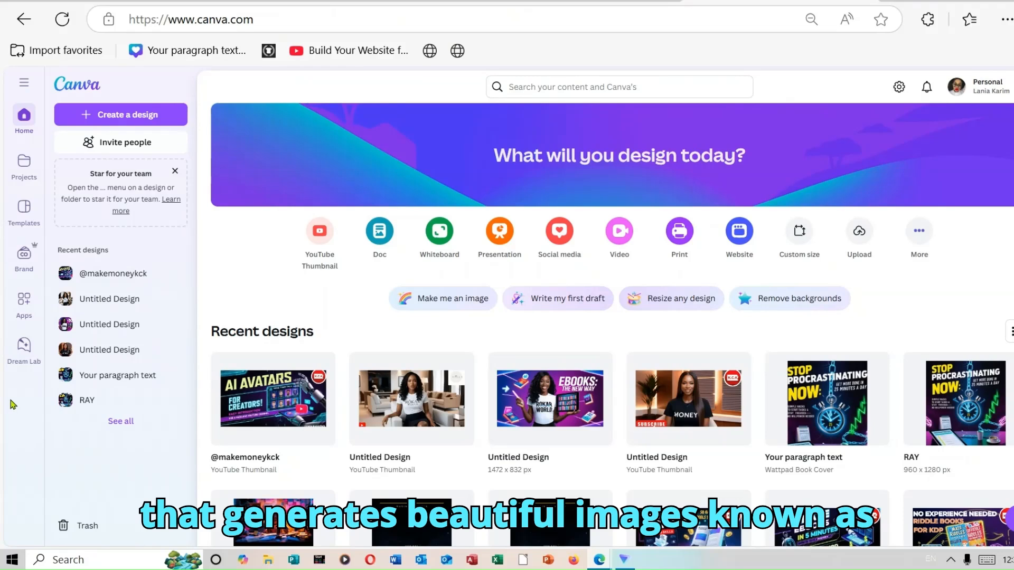
In Canva's Dream Lab, paste the copied avatar prompt as the image description and generate the images
{"action": "left_click", "coordinate": [30, 357]}
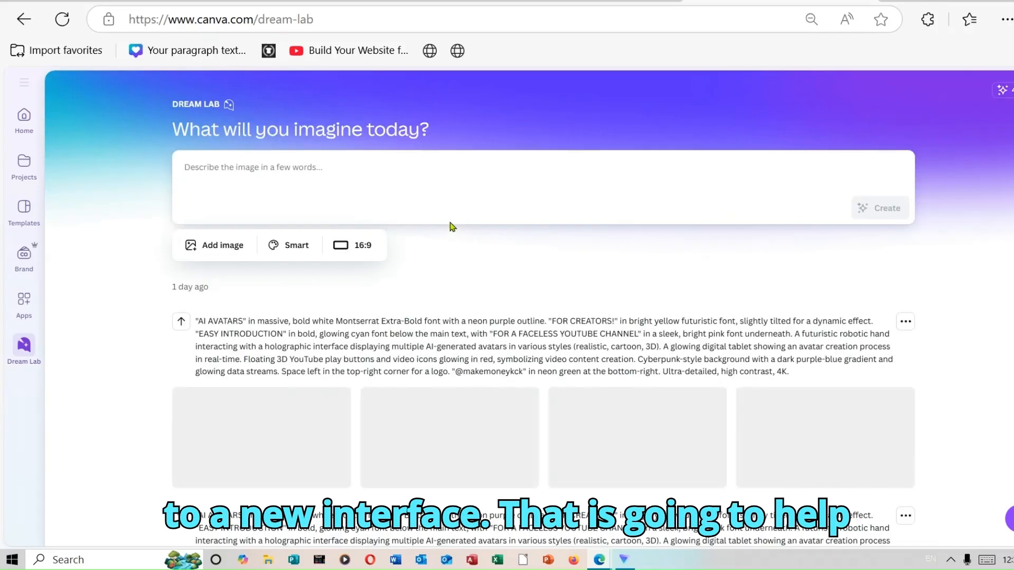
{"action": "right_click", "coordinate": [284, 168]}
{"action": "left_click", "coordinate": [355, 293]}
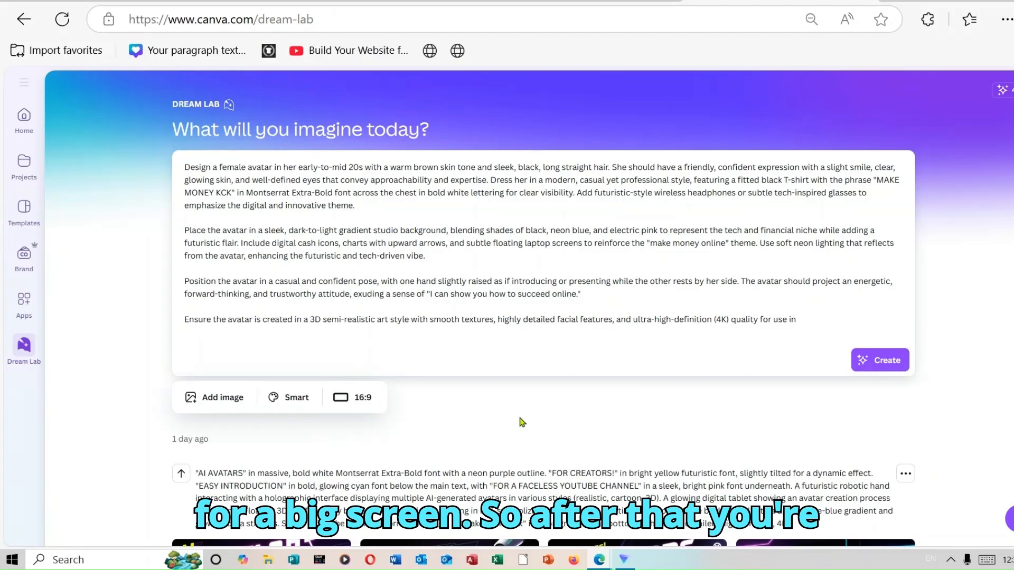
{"action": "left_click", "coordinate": [899, 361]}
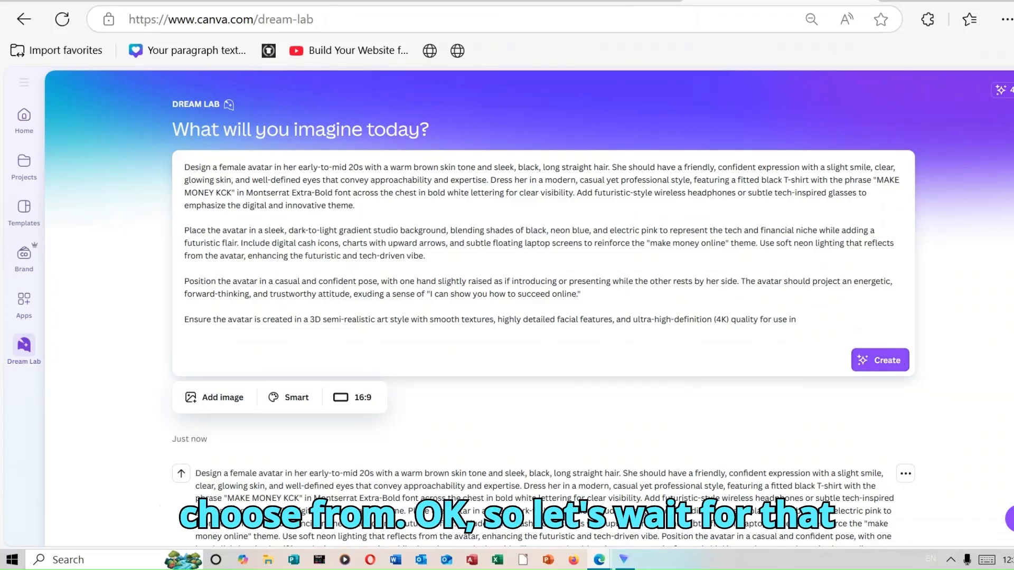
Examine several generated seated avatars at full size, comparing their poses, camera-facing direction and studio backgrounds
{"action": "scroll", "coordinate": [543, 309], "scroll_direction": "down", "scroll_amount": 5}
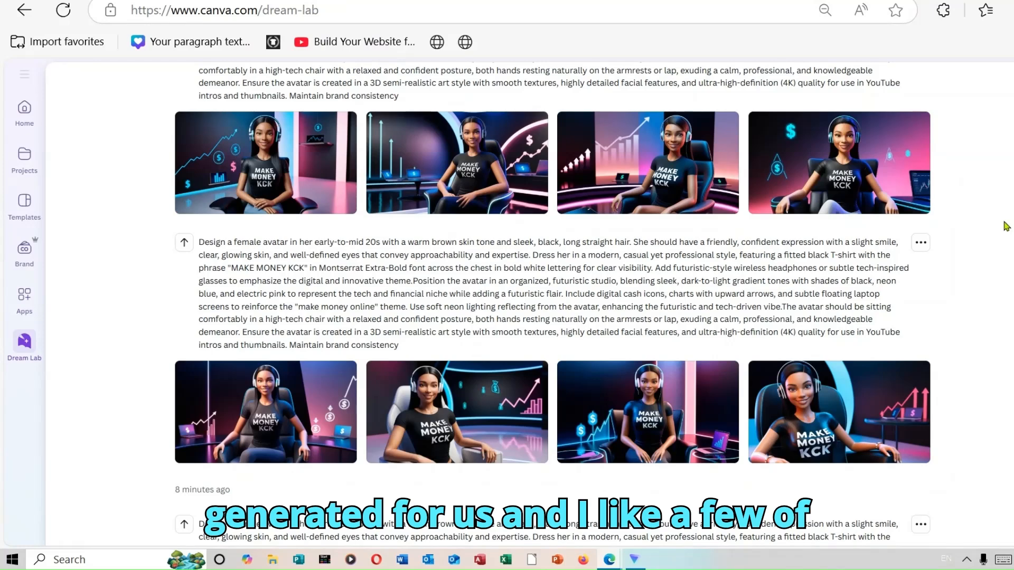
{"action": "left_click", "coordinate": [664, 417]}
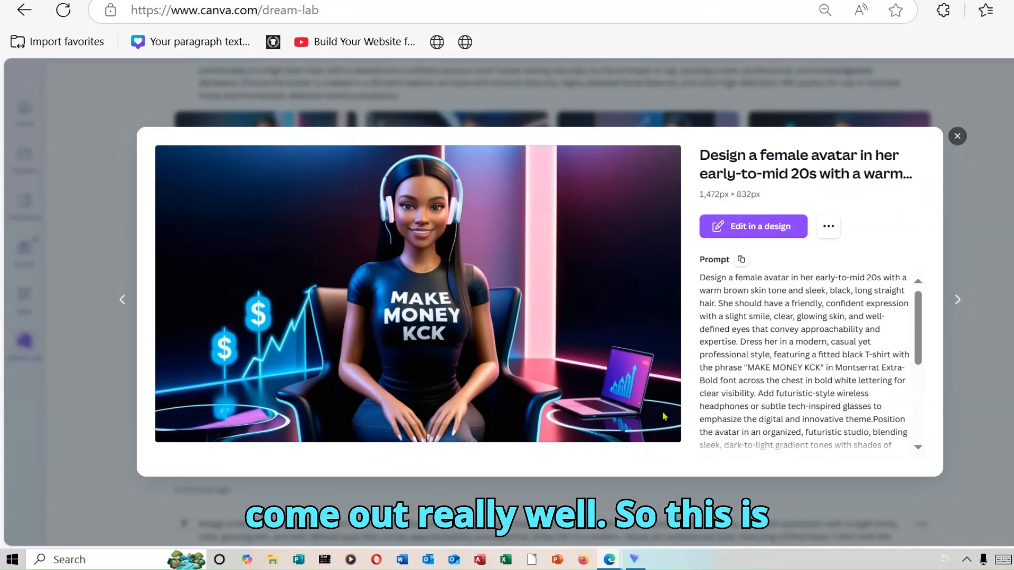
{"action": "left_click", "coordinate": [957, 136]}
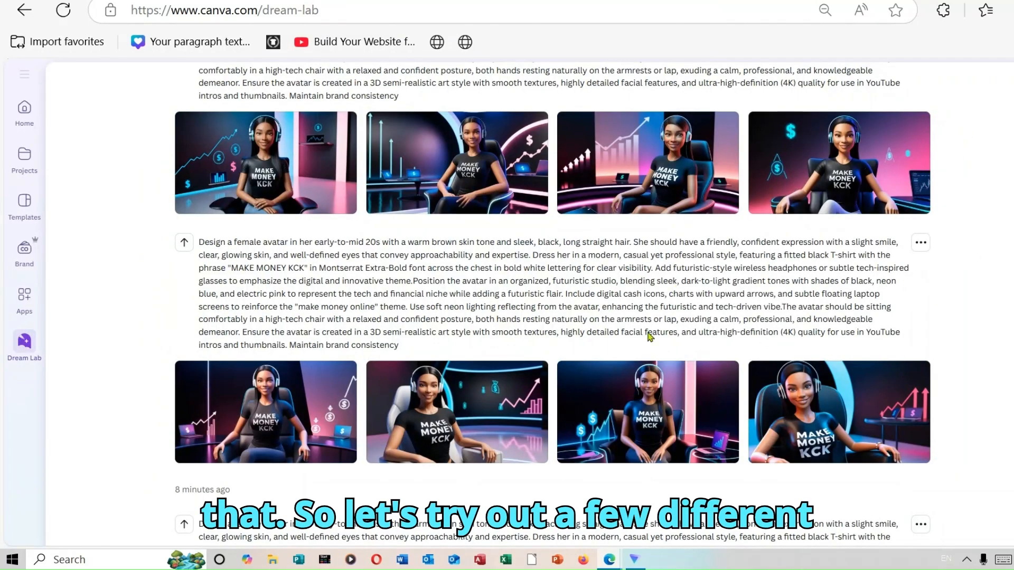
{"action": "left_click", "coordinate": [271, 408]}
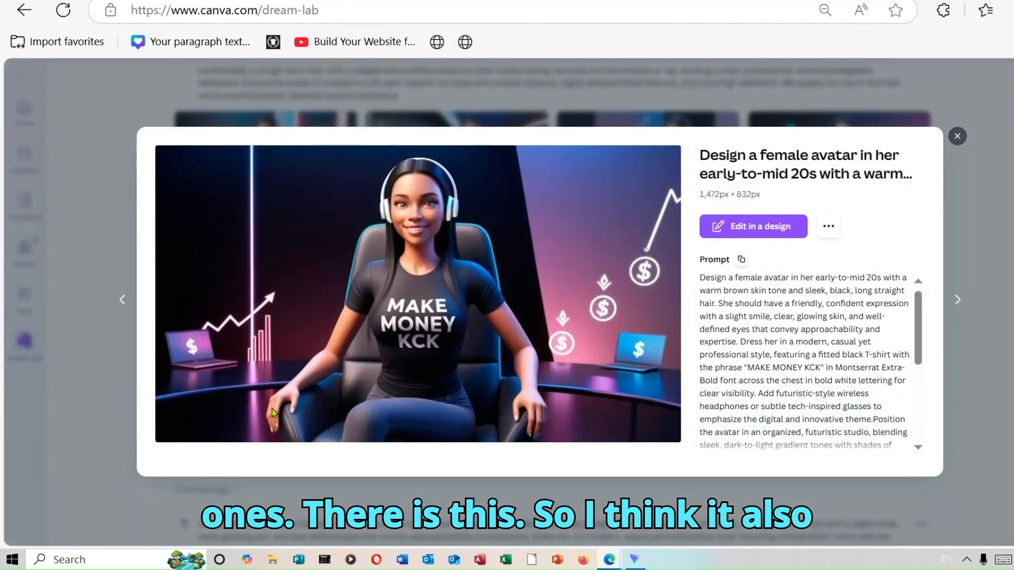
{"action": "left_click", "coordinate": [958, 137]}
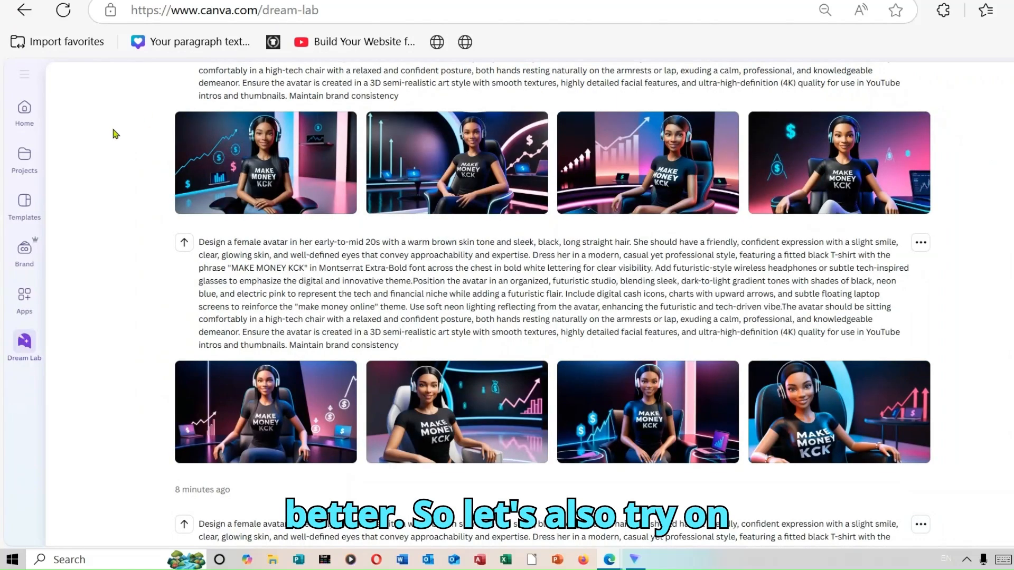
{"action": "left_click", "coordinate": [264, 186]}
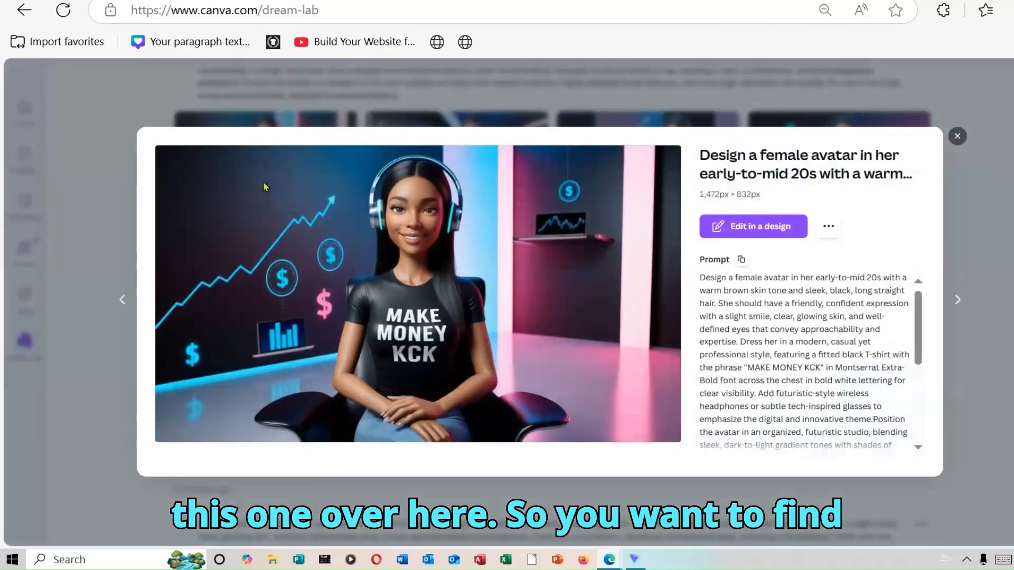
{"action": "left_click", "coordinate": [956, 137]}
{"action": "mouse_move", "coordinate": [856, 157]}
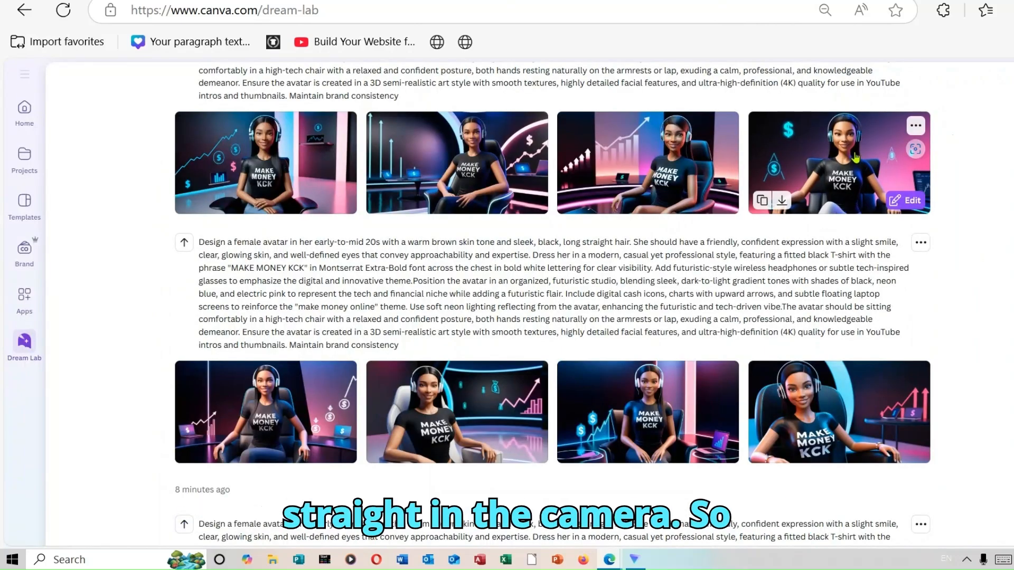
{"action": "left_click", "coordinate": [856, 157]}
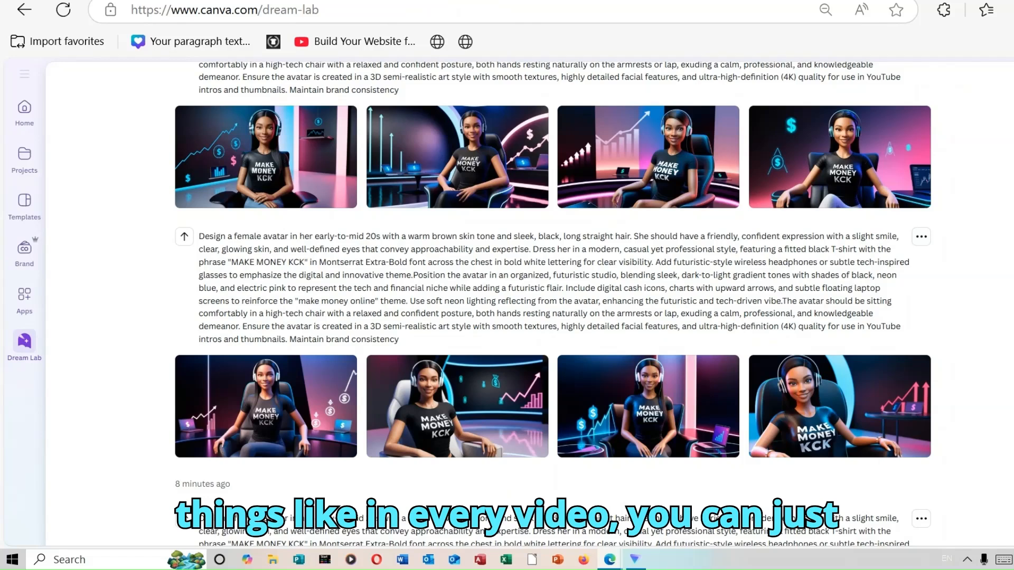
{"action": "mouse_move", "coordinate": [589, 446]}
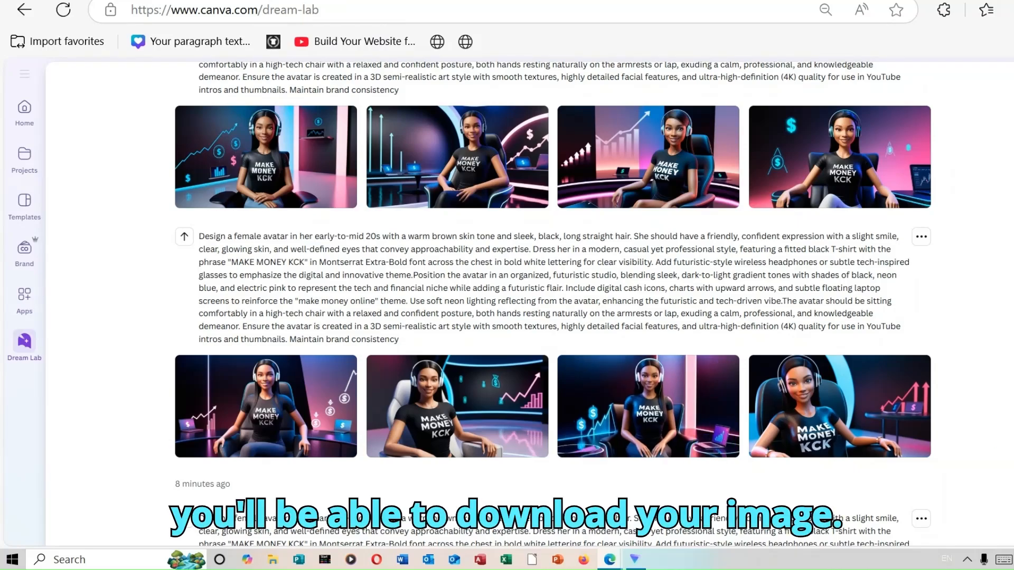
Add the recent generation of the front-facing seated avatar with clasped hands and a pink-lit laptop as style reference, and generate new images
{"action": "scroll", "coordinate": [553, 304], "scroll_direction": "up", "scroll_amount": 6}
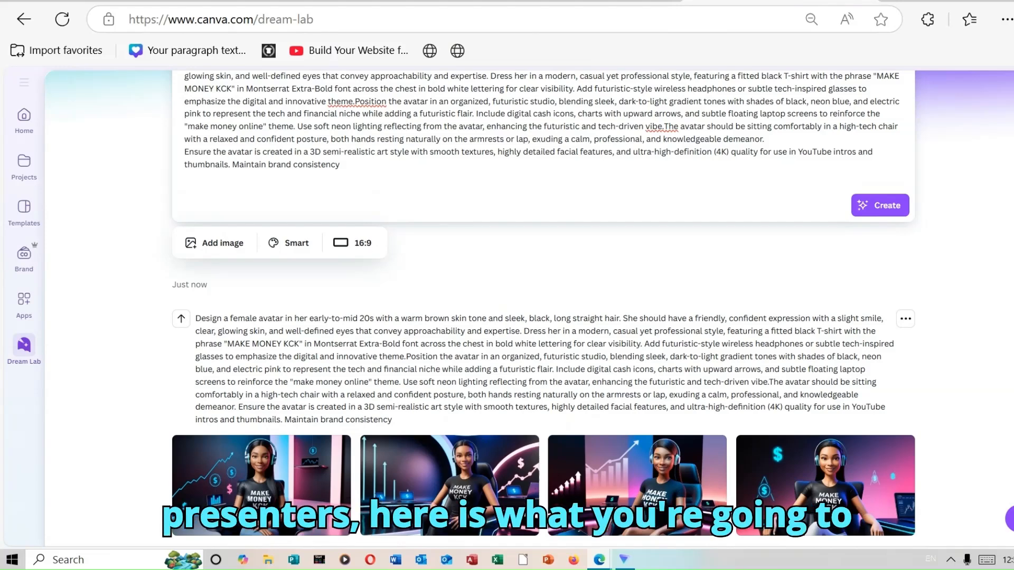
{"action": "scroll", "coordinate": [771, 87], "scroll_direction": "up", "scroll_amount": 1}
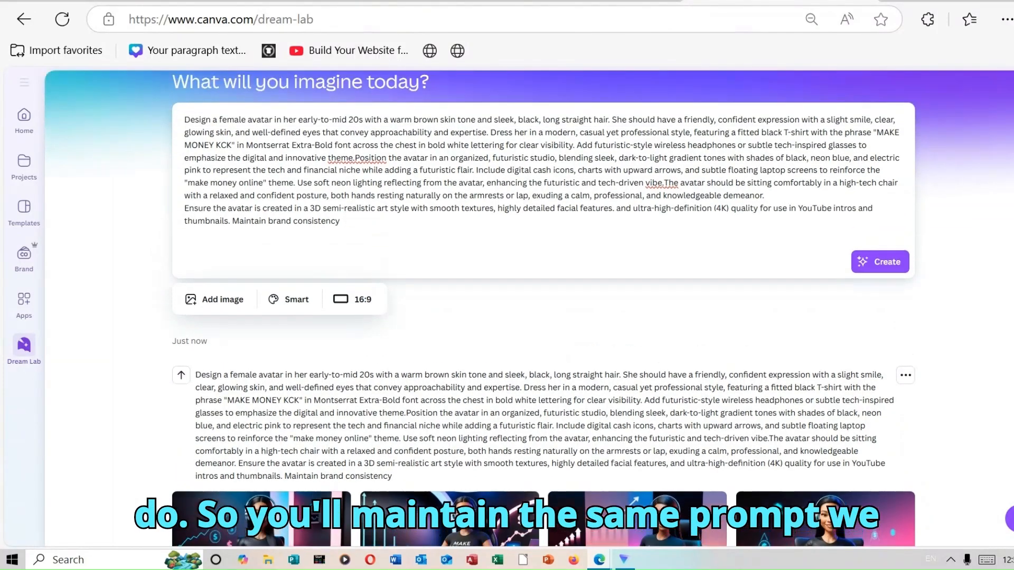
{"action": "left_click", "coordinate": [226, 301]}
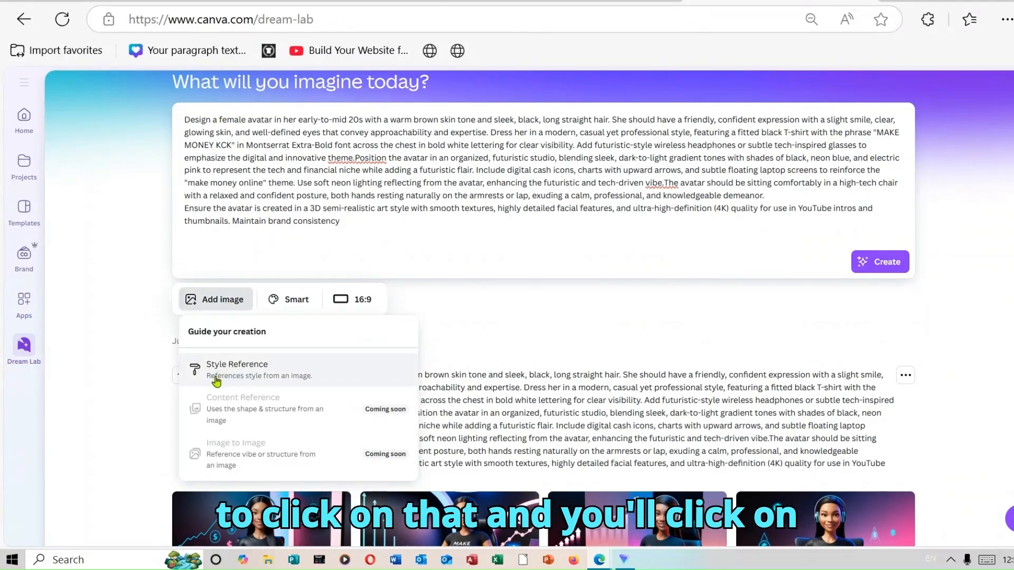
{"action": "left_click", "coordinate": [231, 370]}
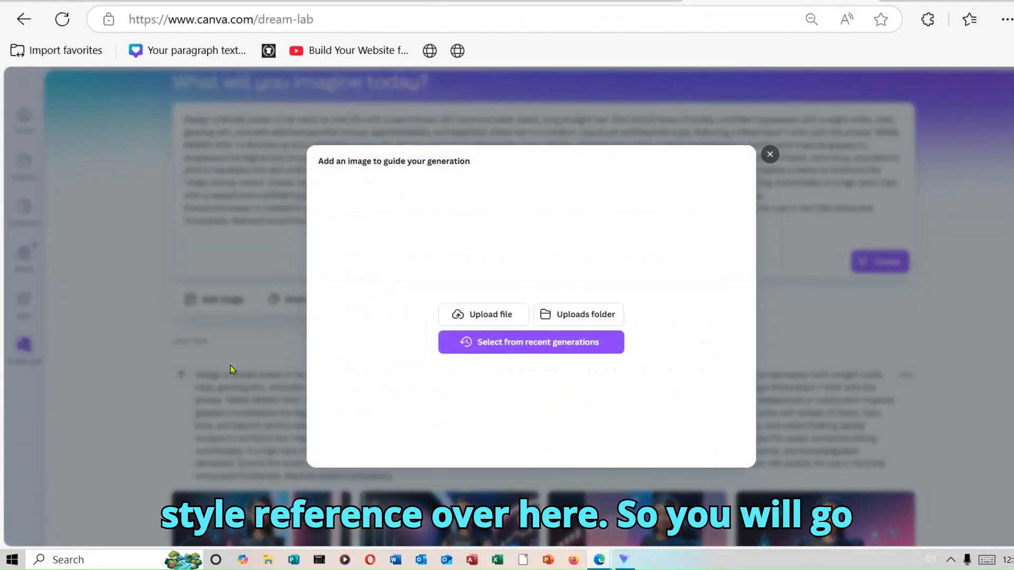
{"action": "left_click", "coordinate": [527, 353]}
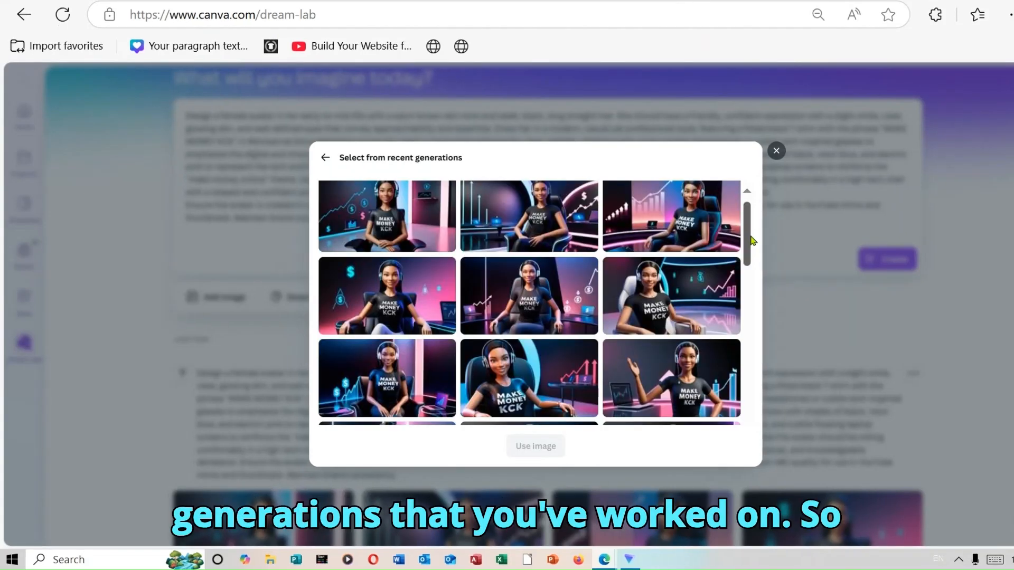
{"action": "scroll", "coordinate": [753, 243], "scroll_direction": "down", "scroll_amount": 1}
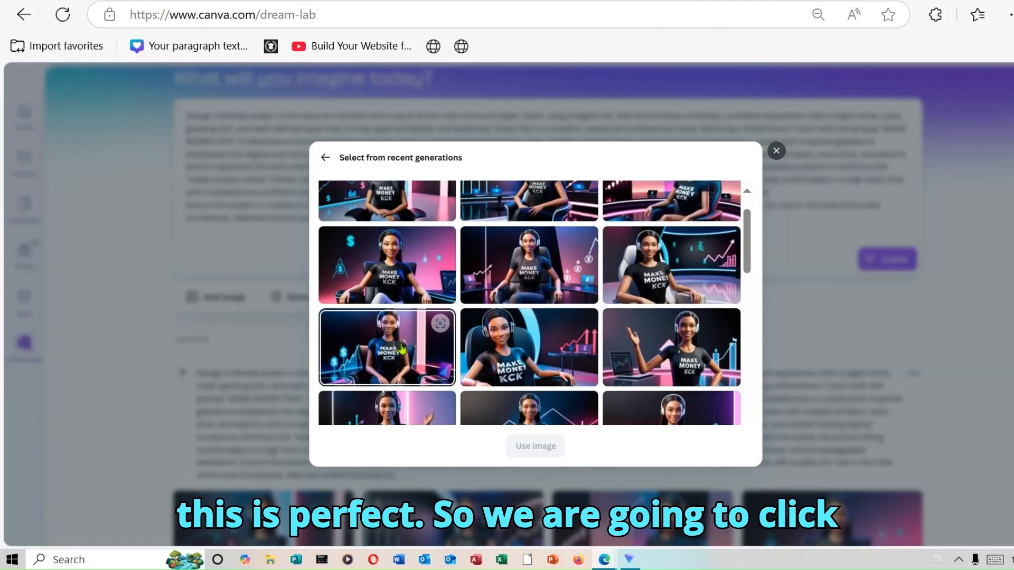
{"action": "left_click", "coordinate": [401, 349]}
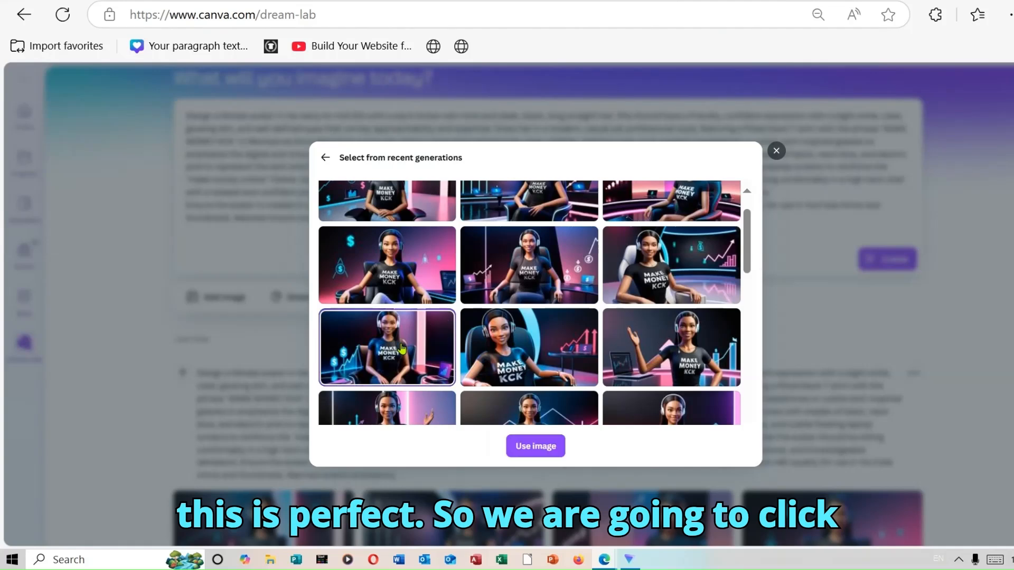
{"action": "left_click", "coordinate": [537, 446]}
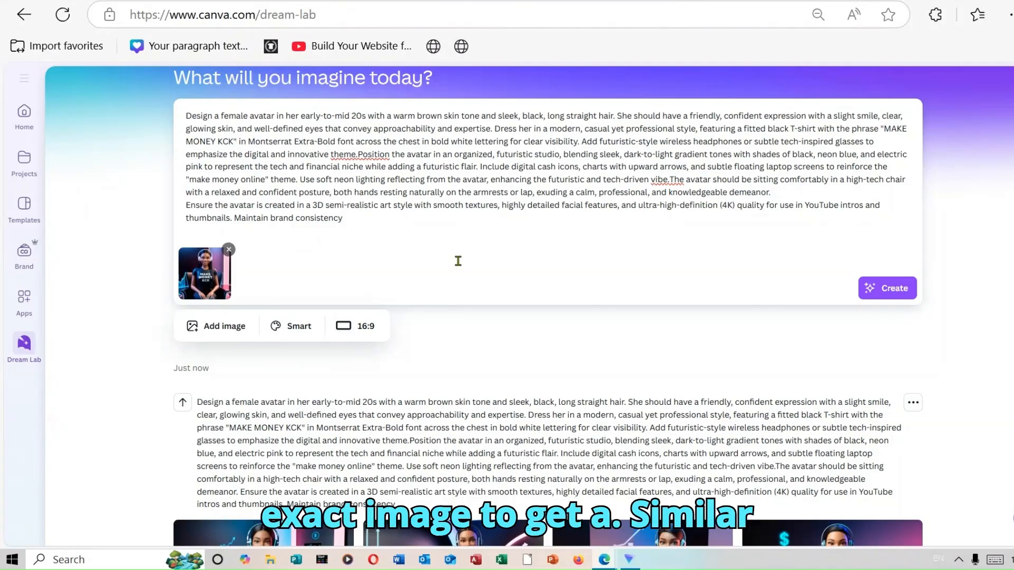
{"action": "left_click", "coordinate": [902, 289]}
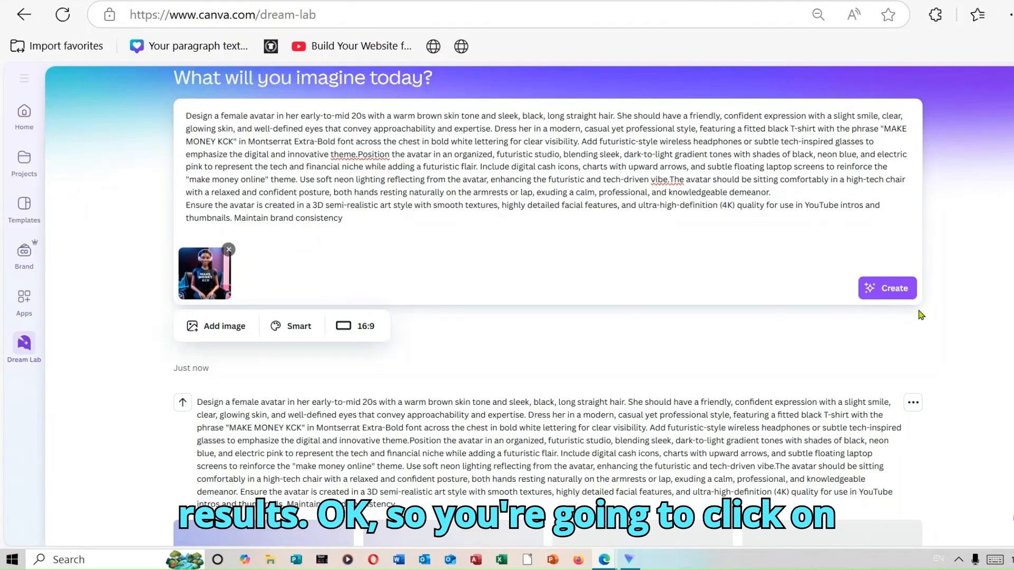
Examine the newly generated avatar images, opening the front-facing seated ones at full size to compare poses and studio backgrounds
{"action": "scroll", "coordinate": [547, 306], "scroll_direction": "down", "scroll_amount": 3}
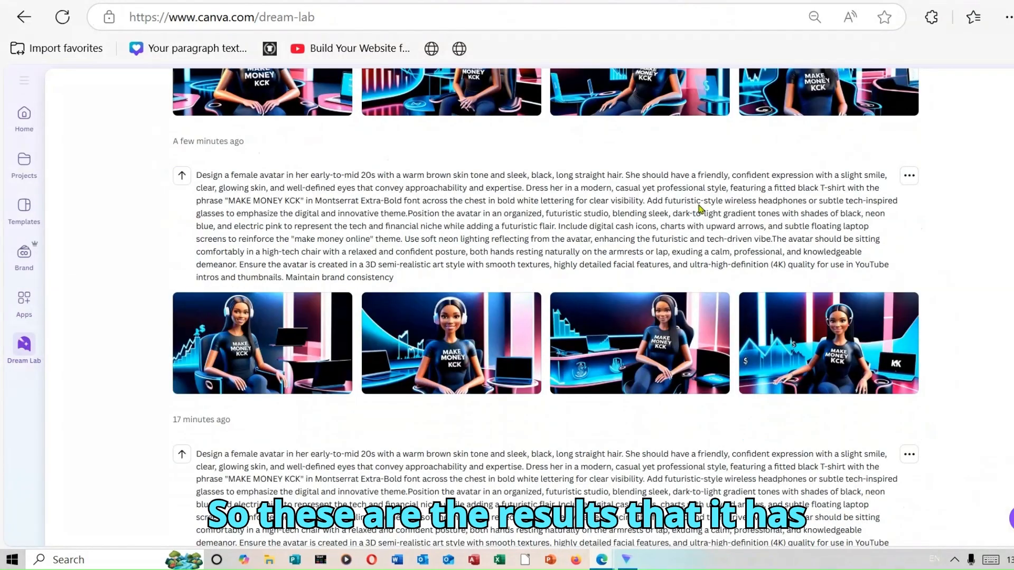
{"action": "mouse_move", "coordinate": [677, 384]}
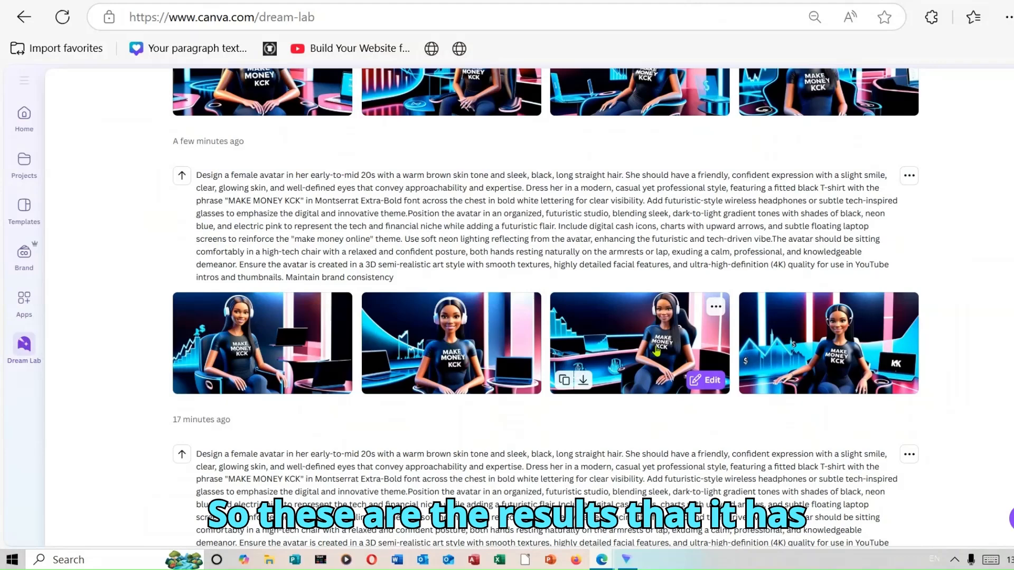
{"action": "mouse_move", "coordinate": [423, 346]}
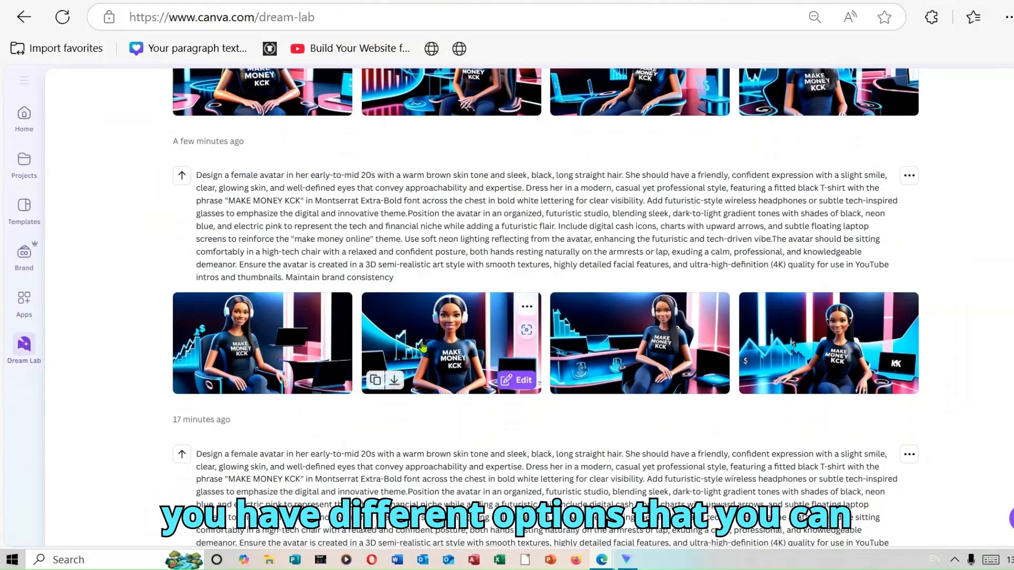
{"action": "left_click", "coordinate": [423, 346]}
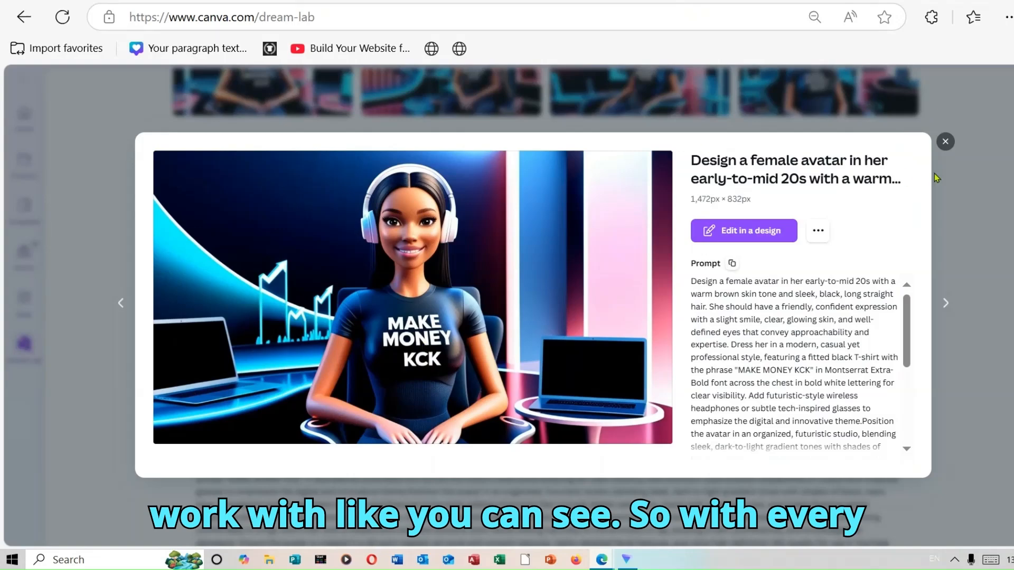
{"action": "left_click", "coordinate": [946, 141]}
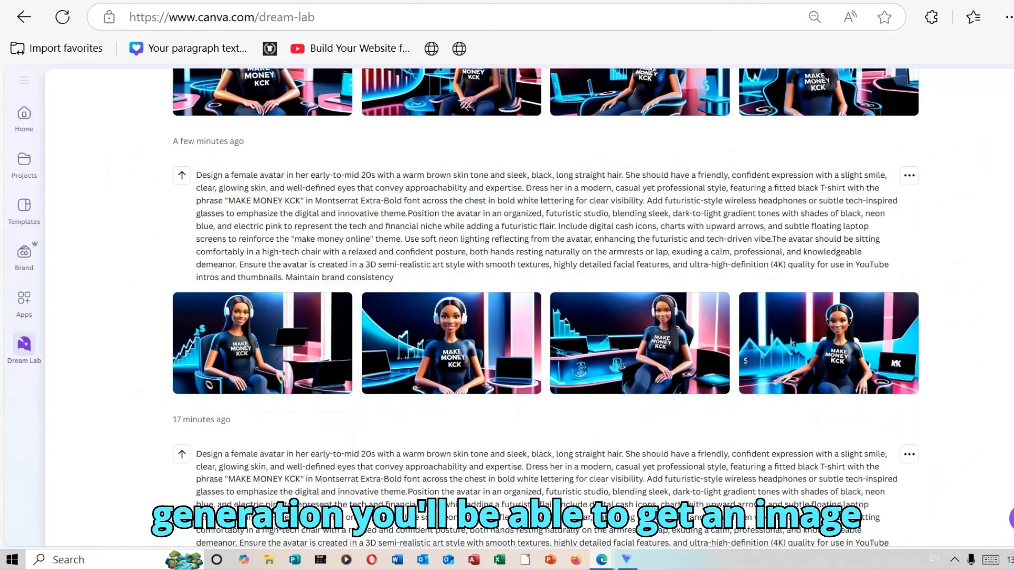
{"action": "scroll", "coordinate": [593, 260], "scroll_direction": "up", "scroll_amount": 4}
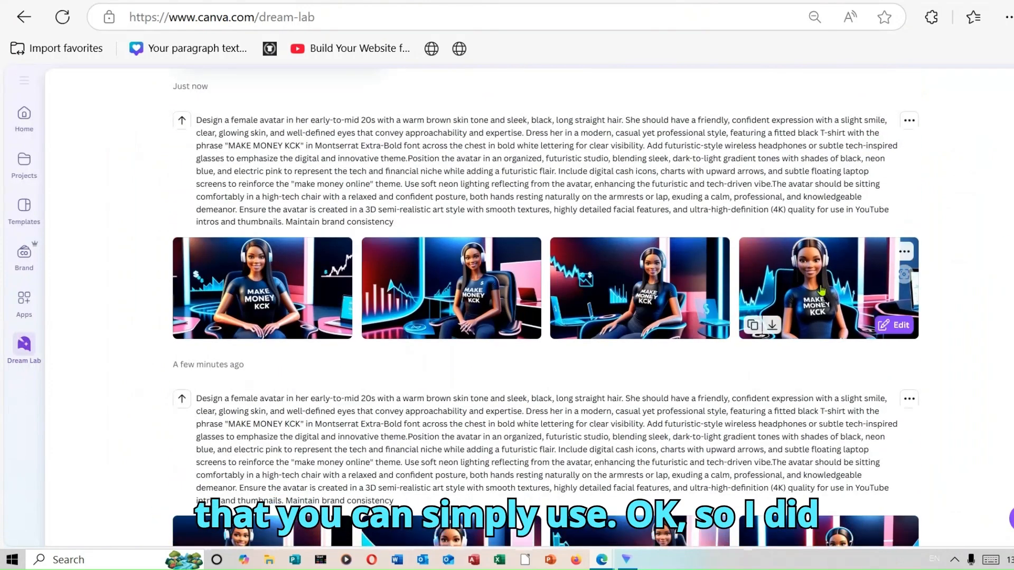
{"action": "left_click", "coordinate": [246, 277]}
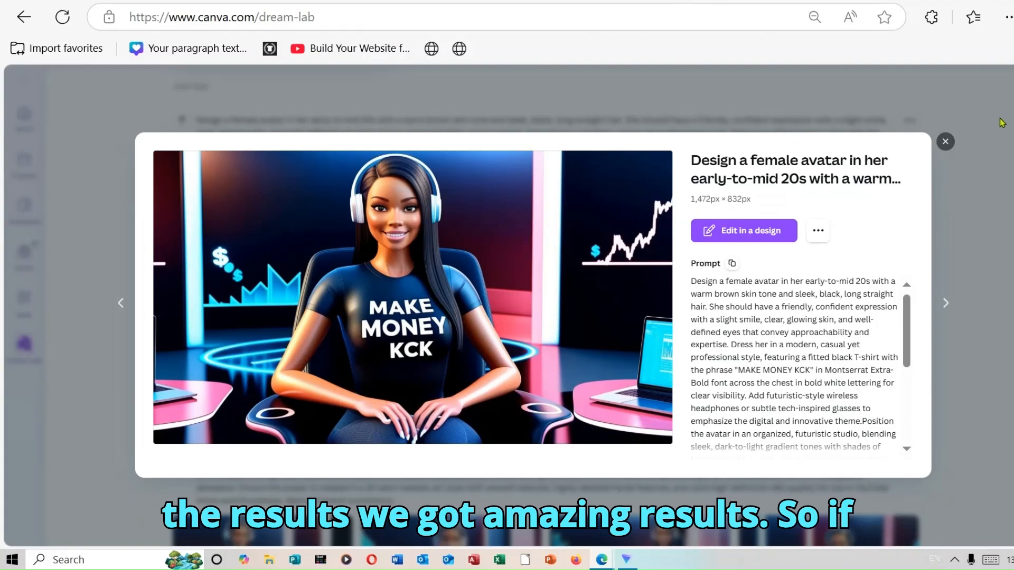
{"action": "left_click", "coordinate": [946, 142]}
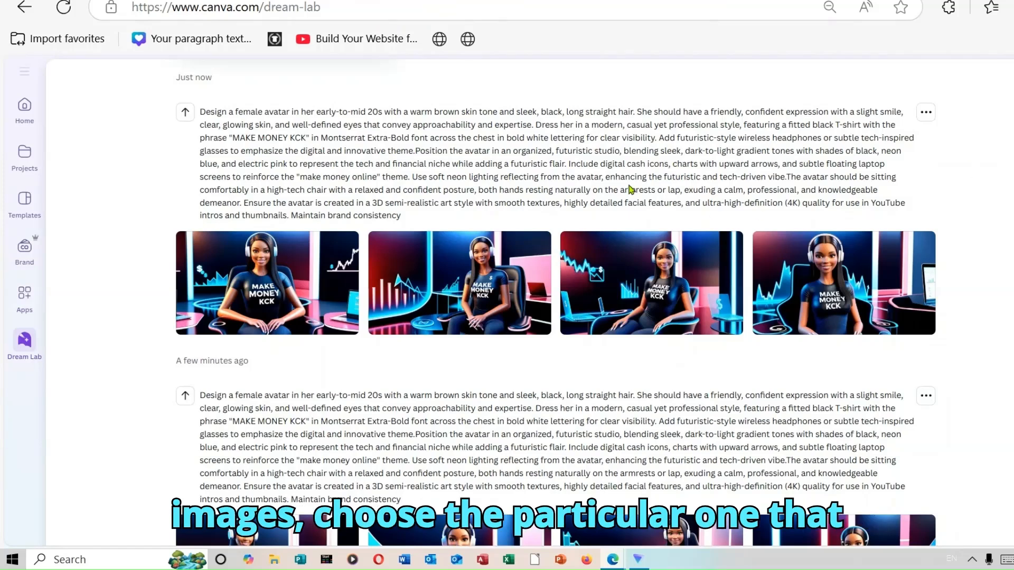
{"action": "mouse_move", "coordinate": [212, 326]}
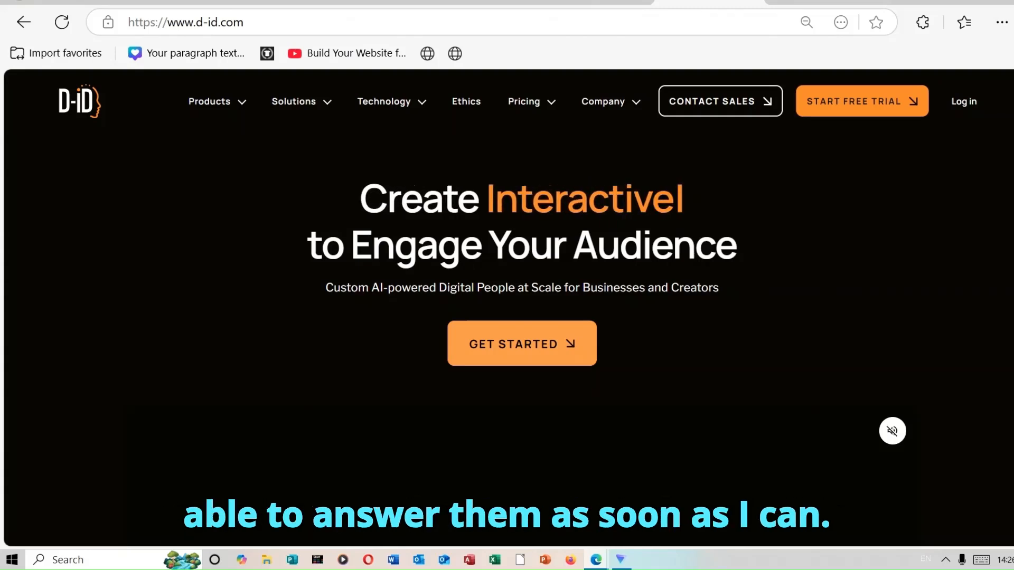
Switch to D-ID, start a new video in its Video Studio, and upload a photo to create a new avatar
{"action": "mouse_move", "coordinate": [543, 133]}
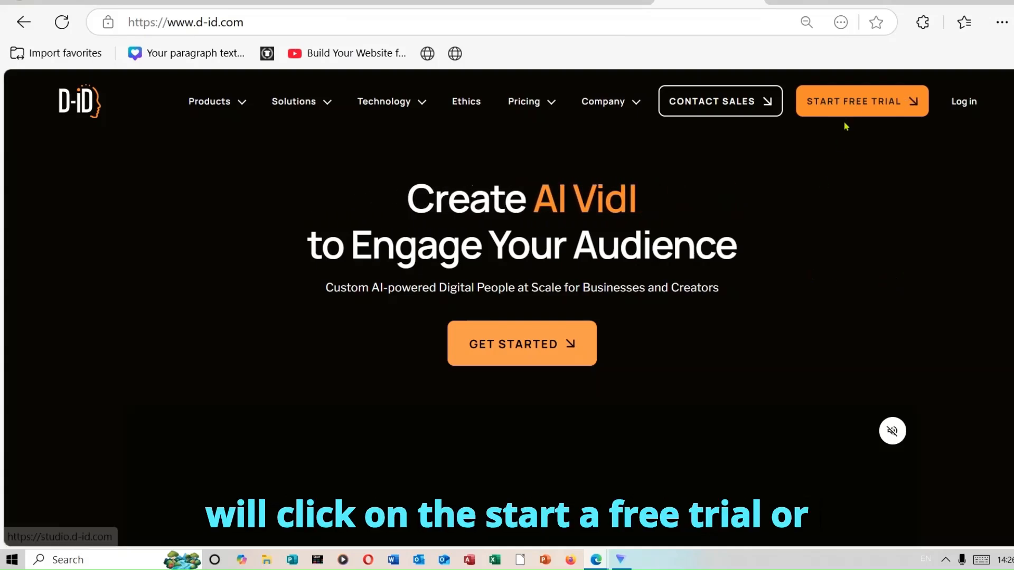
{"action": "left_click", "coordinate": [549, 345]}
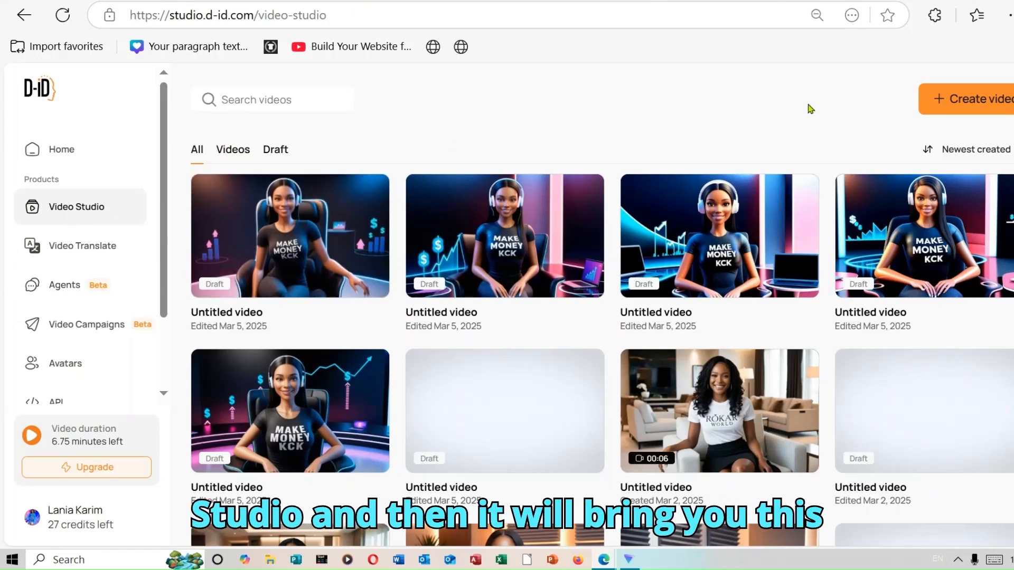
{"action": "left_click", "coordinate": [982, 104]}
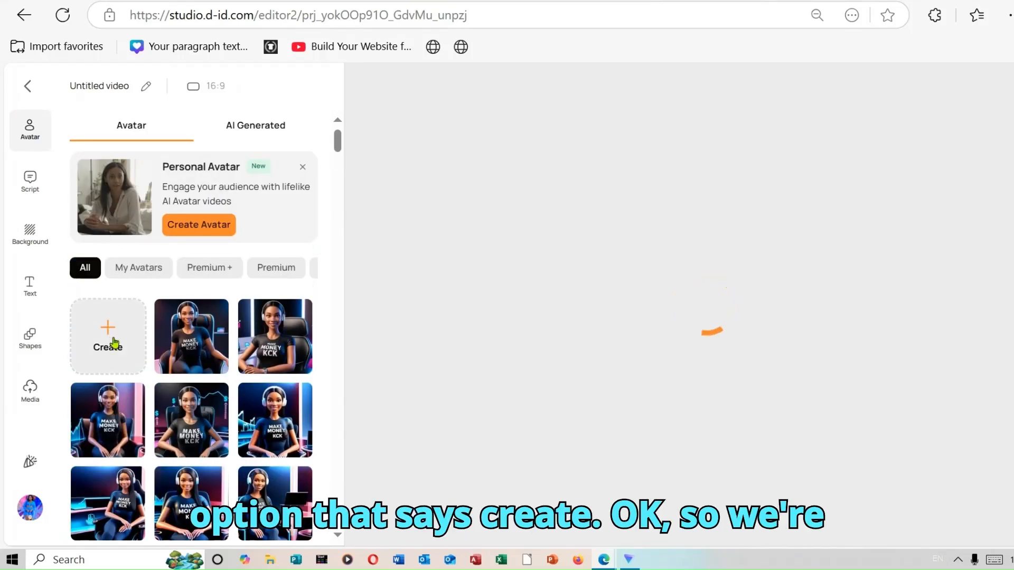
{"action": "left_click", "coordinate": [115, 342]}
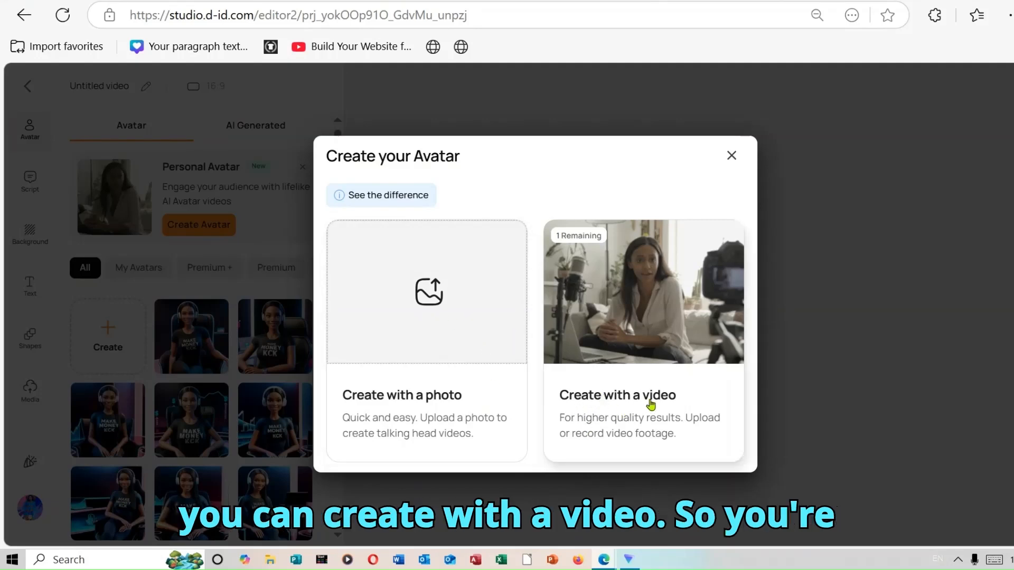
{"action": "left_click", "coordinate": [429, 301]}
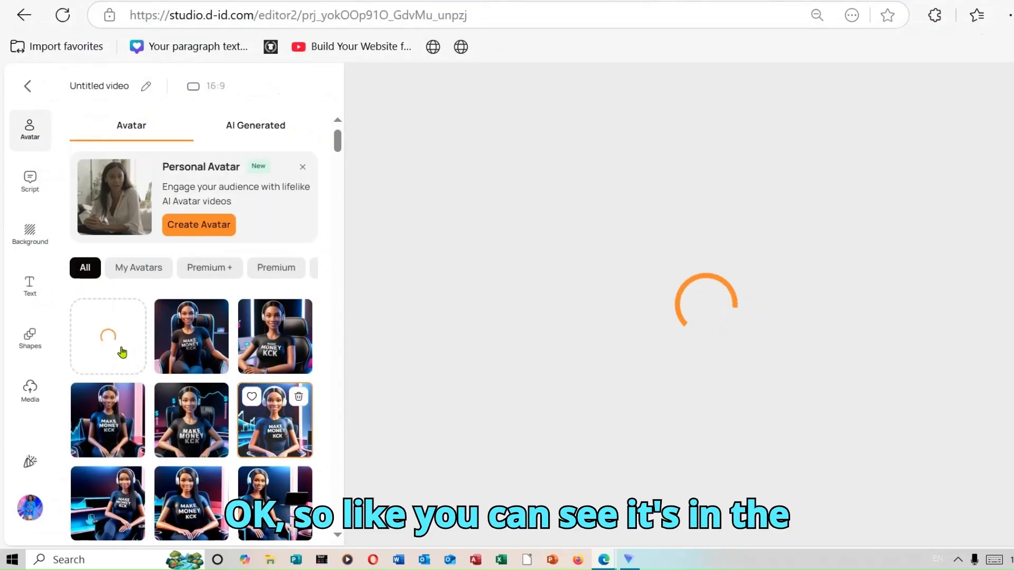
Add the seated avatar with blue arrow charts and two laptops to the video, setting its emotion to Happy and the second movement style
{"action": "mouse_move", "coordinate": [340, 143]}
{"action": "left_mouse_down"}
{"action": "mouse_move", "coordinate": [346, 175]}
{"action": "mouse_move", "coordinate": [348, 138]}
{"action": "left_mouse_up"}
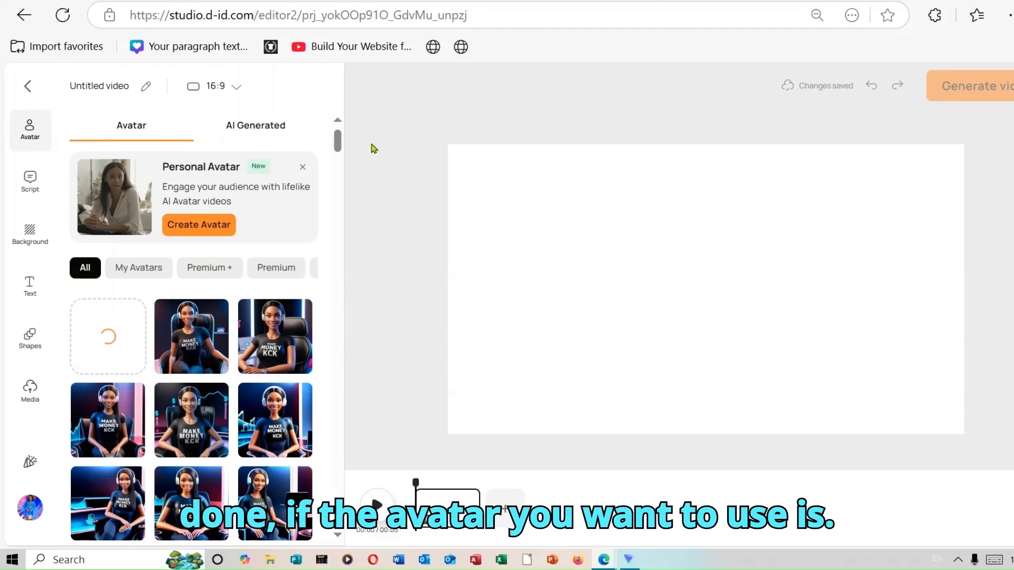
{"action": "mouse_move", "coordinate": [339, 140]}
{"action": "left_mouse_down"}
{"action": "mouse_move", "coordinate": [340, 152]}
{"action": "mouse_move", "coordinate": [337, 143]}
{"action": "left_mouse_up"}
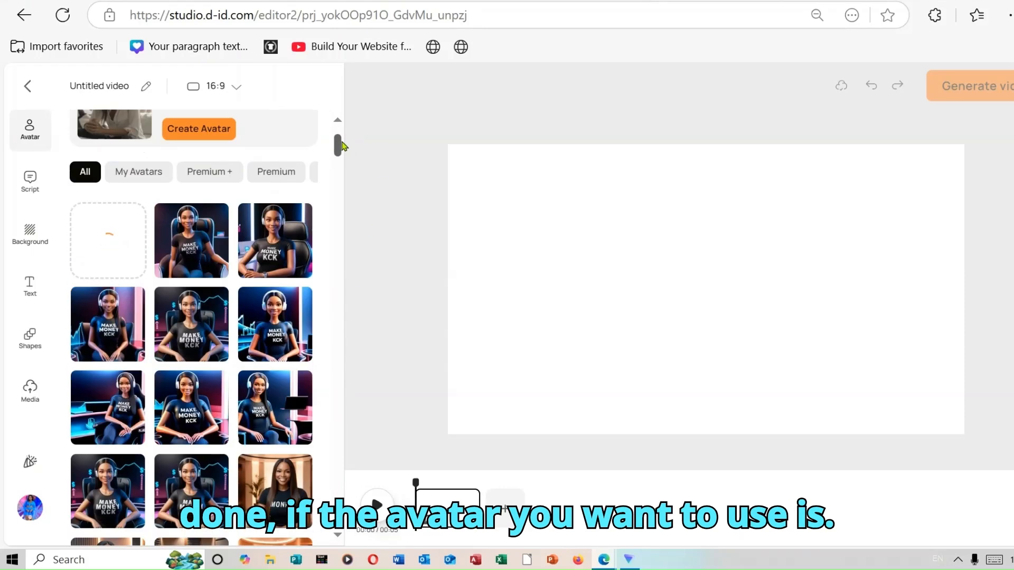
{"action": "left_click", "coordinate": [276, 336]}
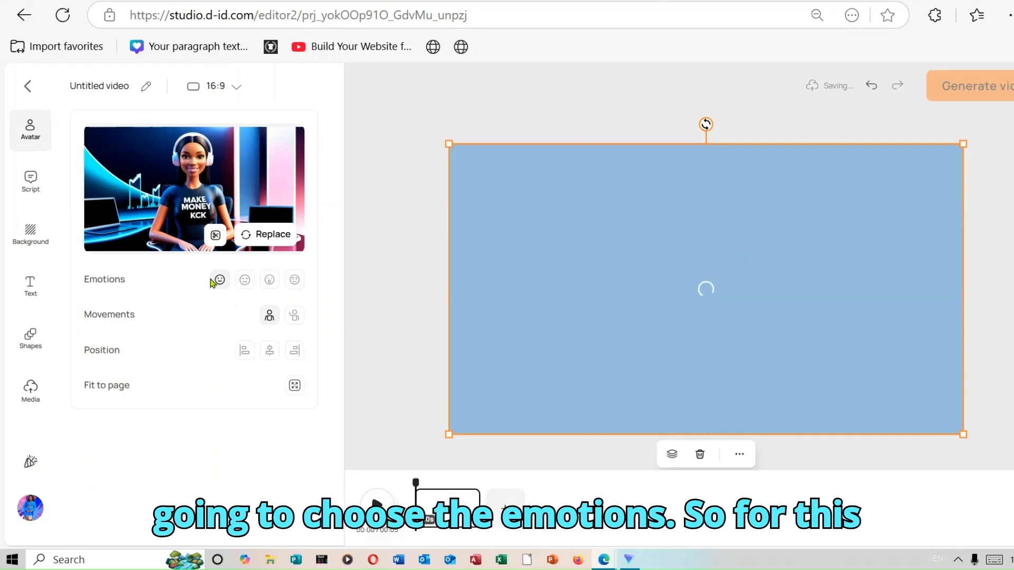
{"action": "left_click", "coordinate": [252, 284]}
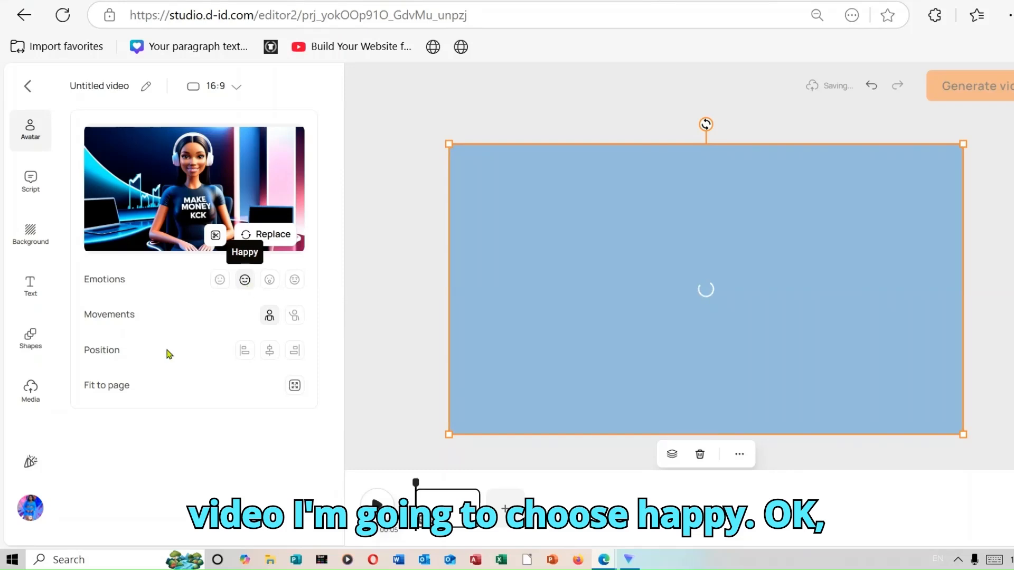
{"action": "left_click", "coordinate": [294, 316]}
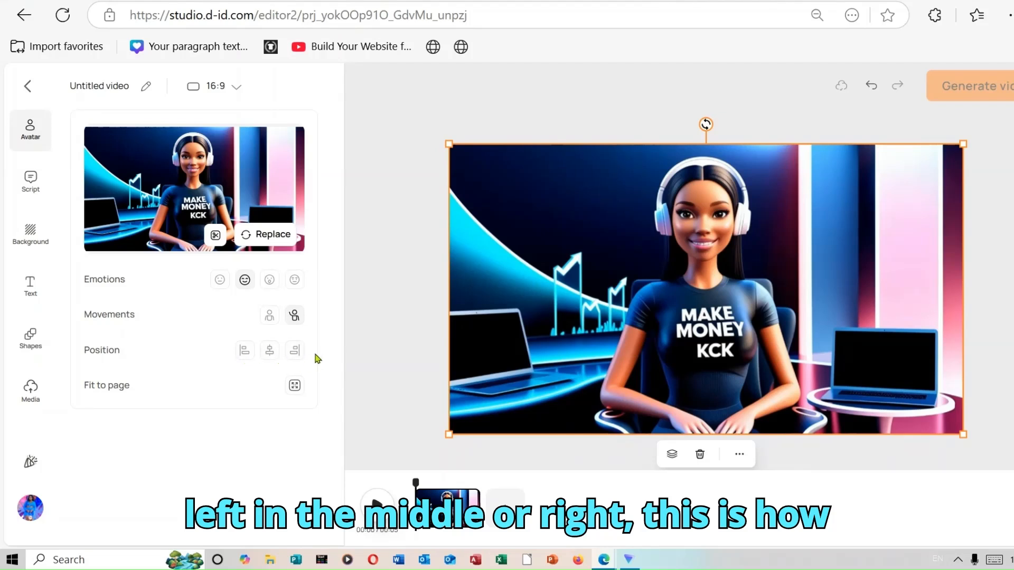
Browse the voice library for the avatar's script and apply the Emma English (United States) voice
{"action": "left_click", "coordinate": [31, 186]}
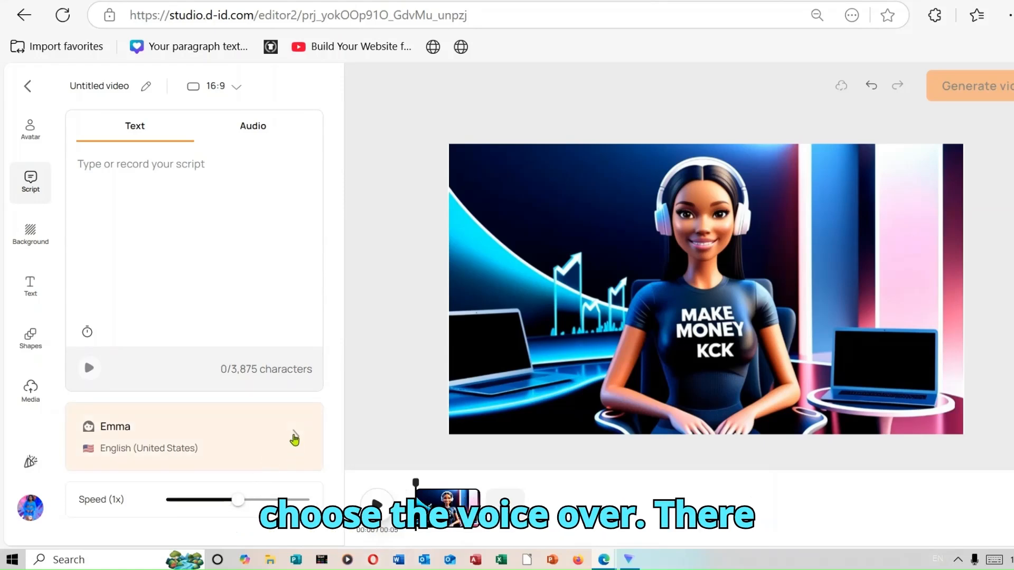
{"action": "left_click", "coordinate": [293, 440]}
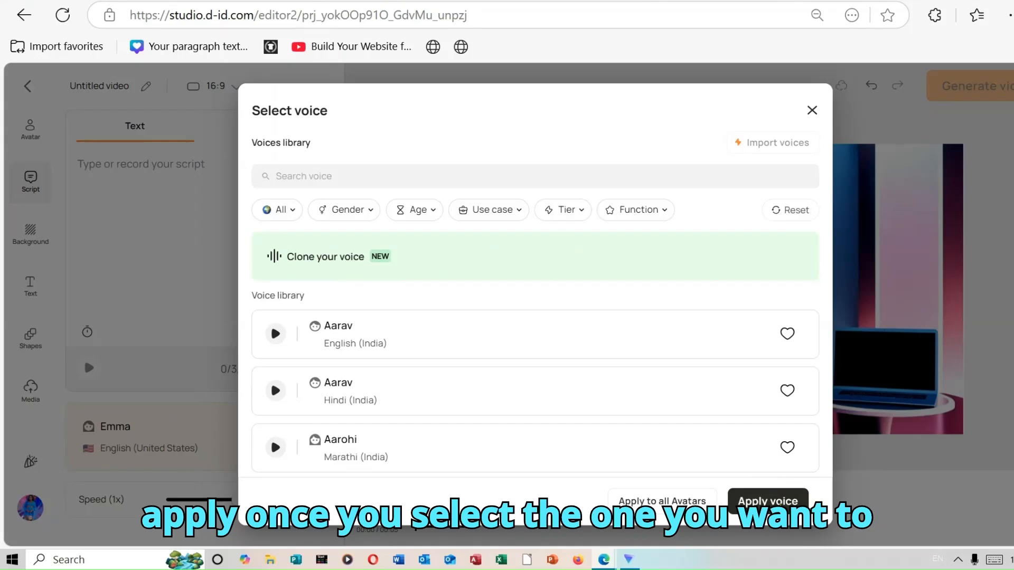
{"action": "left_click", "coordinate": [787, 502]}
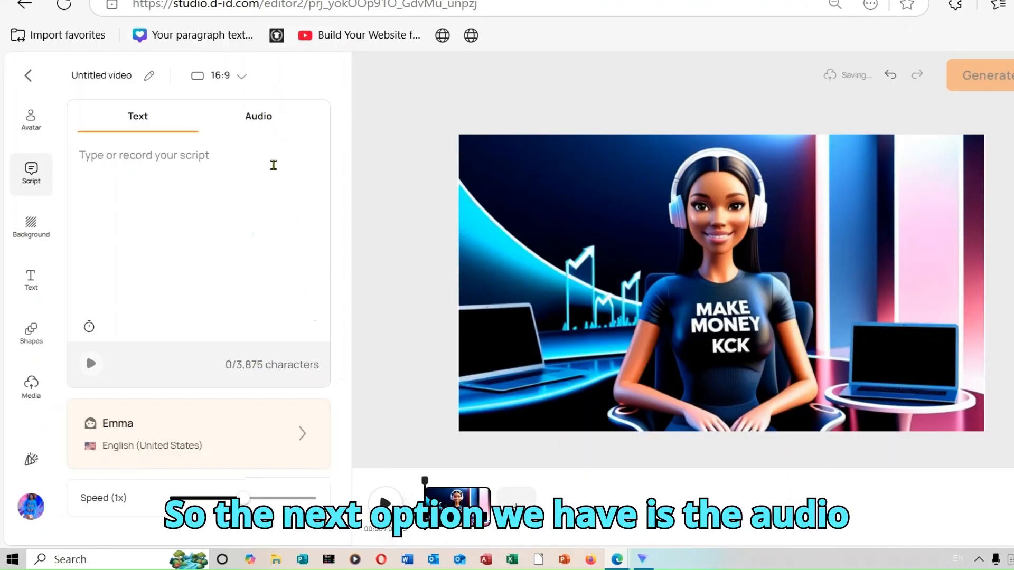
Record about 17 seconds of microphone audio as the avatar's speech and generate the video
{"action": "left_click", "coordinate": [268, 126]}
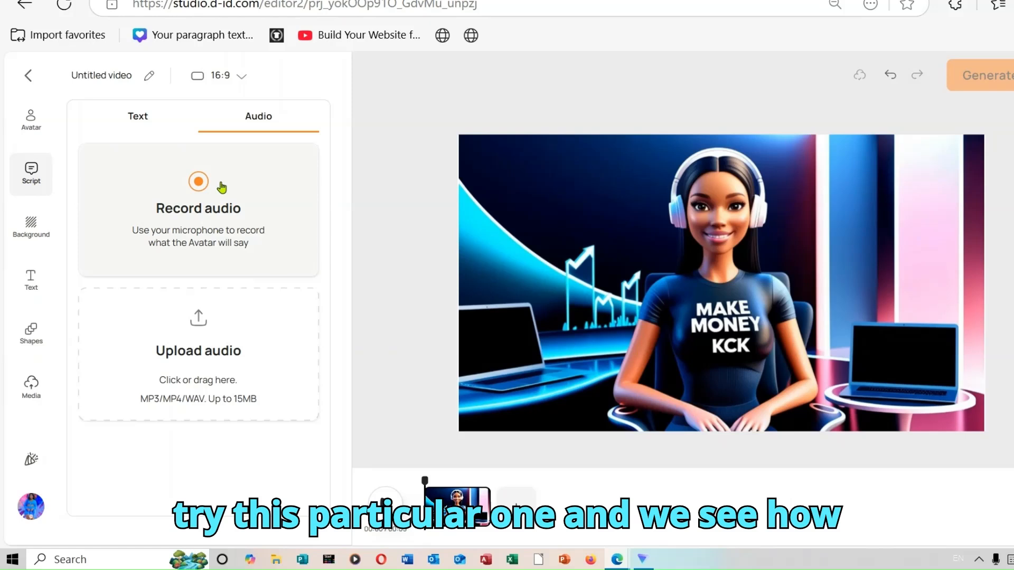
{"action": "left_click", "coordinate": [199, 183]}
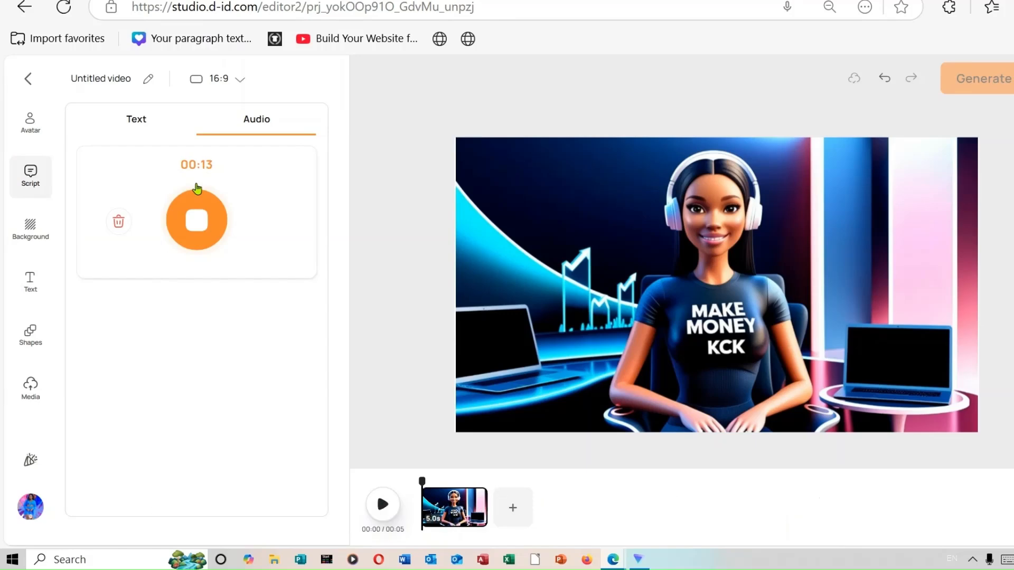
{"action": "left_click", "coordinate": [196, 191]}
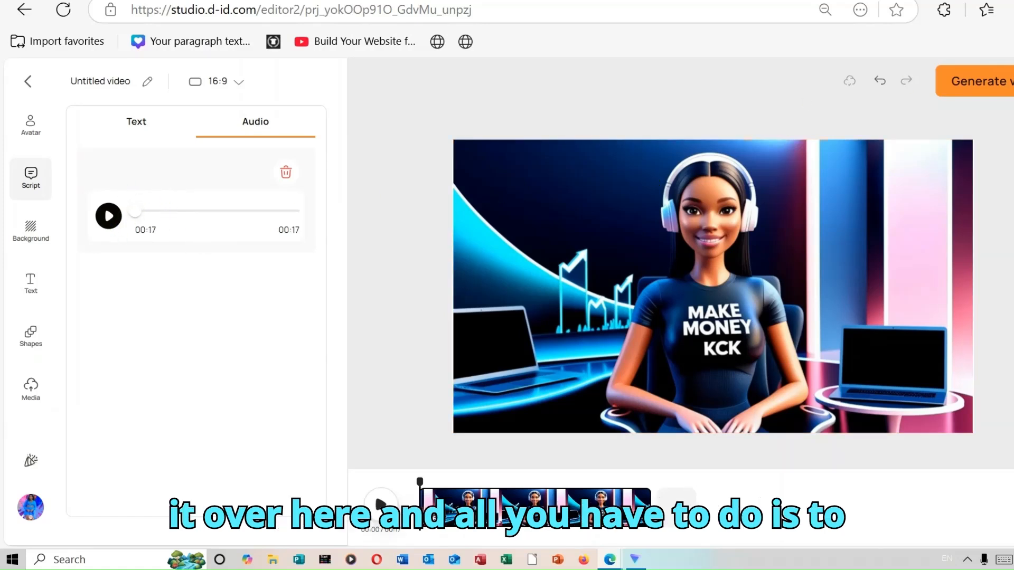
{"action": "left_click", "coordinate": [1008, 85]}
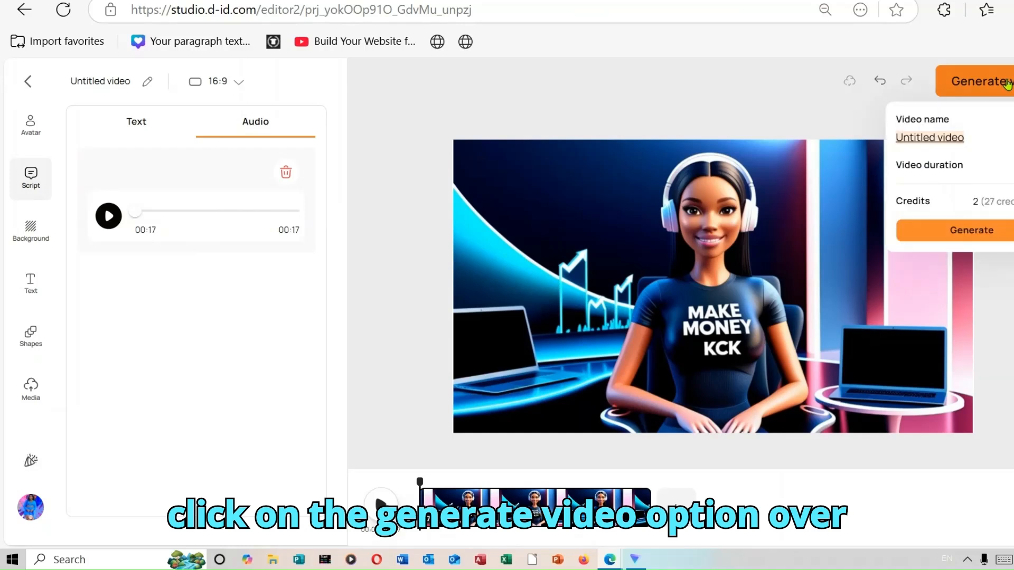
{"action": "left_click", "coordinate": [977, 231]}
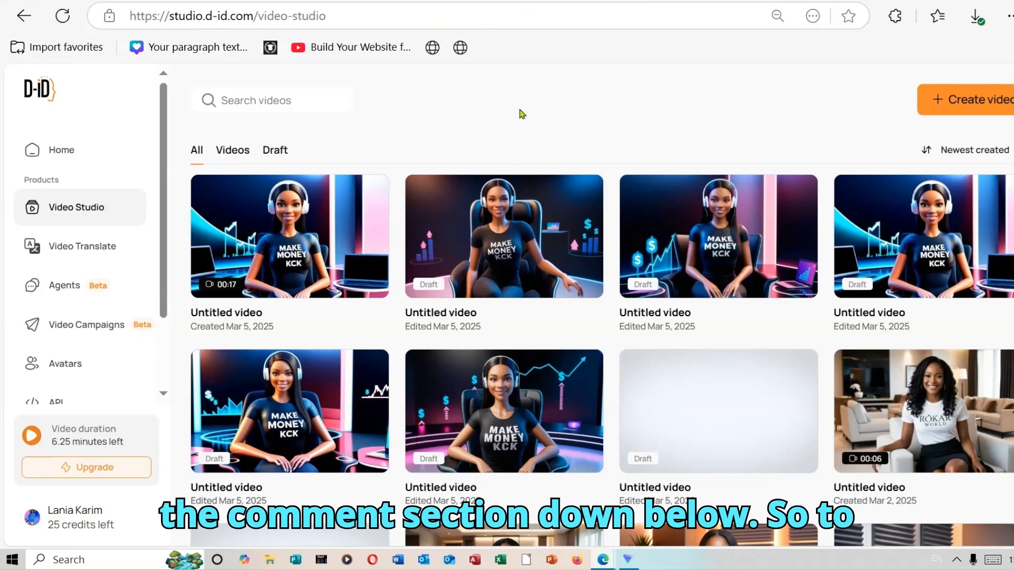
Download the newly generated 17-second avatar video from the Video Studio library and dismiss the browser's download list
{"action": "mouse_move", "coordinate": [372, 197]}
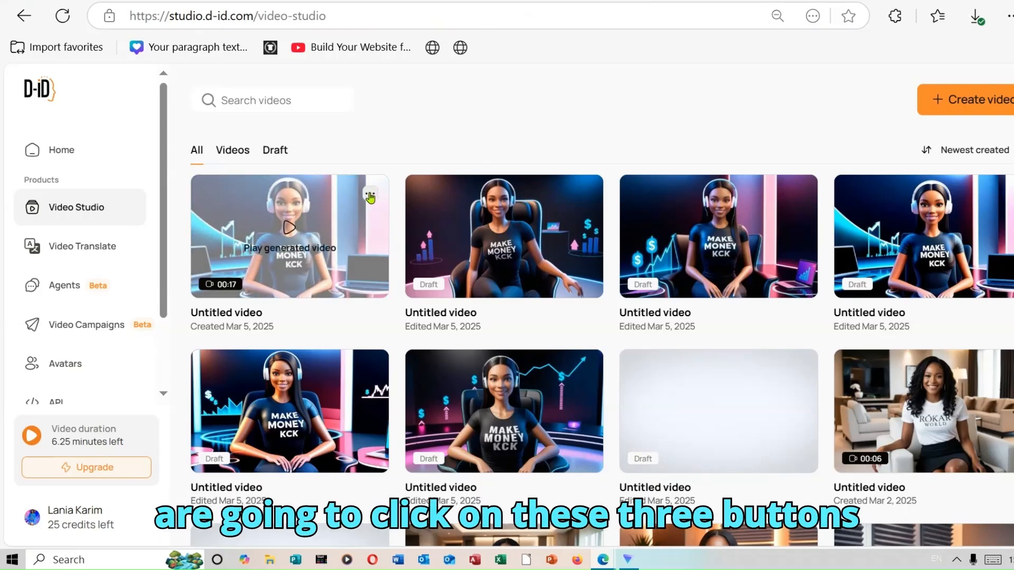
{"action": "left_click", "coordinate": [371, 196]}
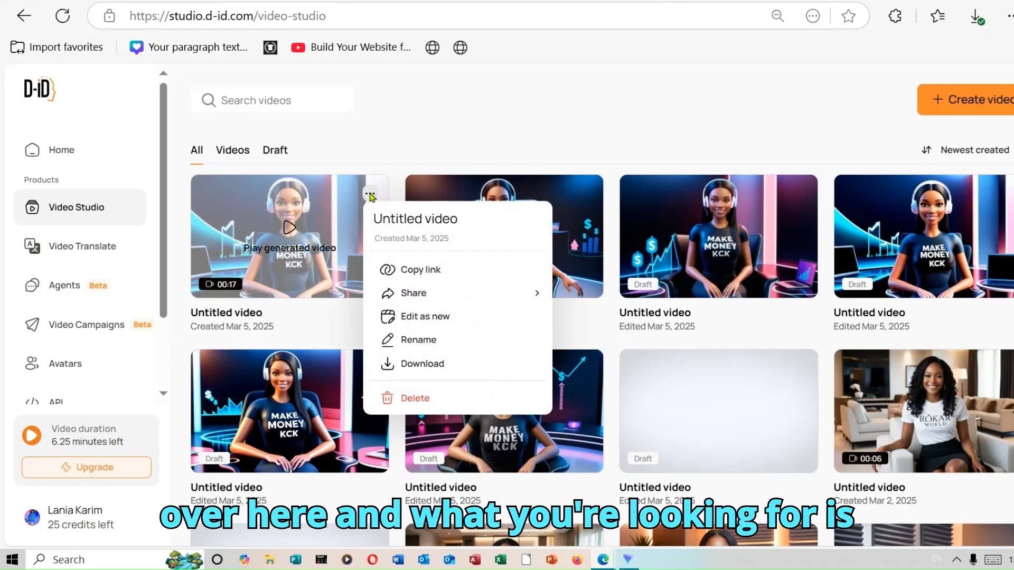
{"action": "left_click", "coordinate": [450, 367]}
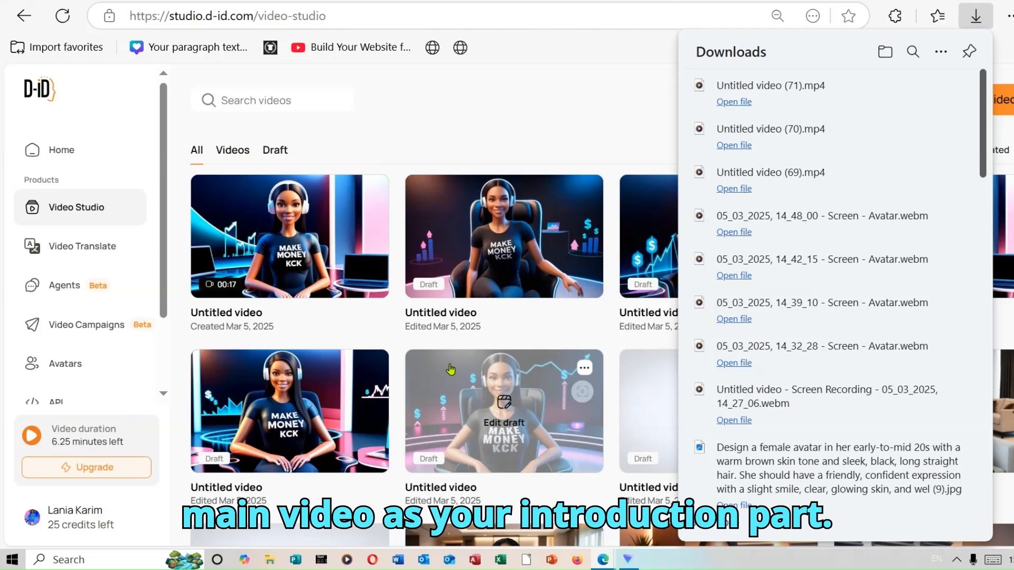
{"action": "left_click", "coordinate": [602, 118]}
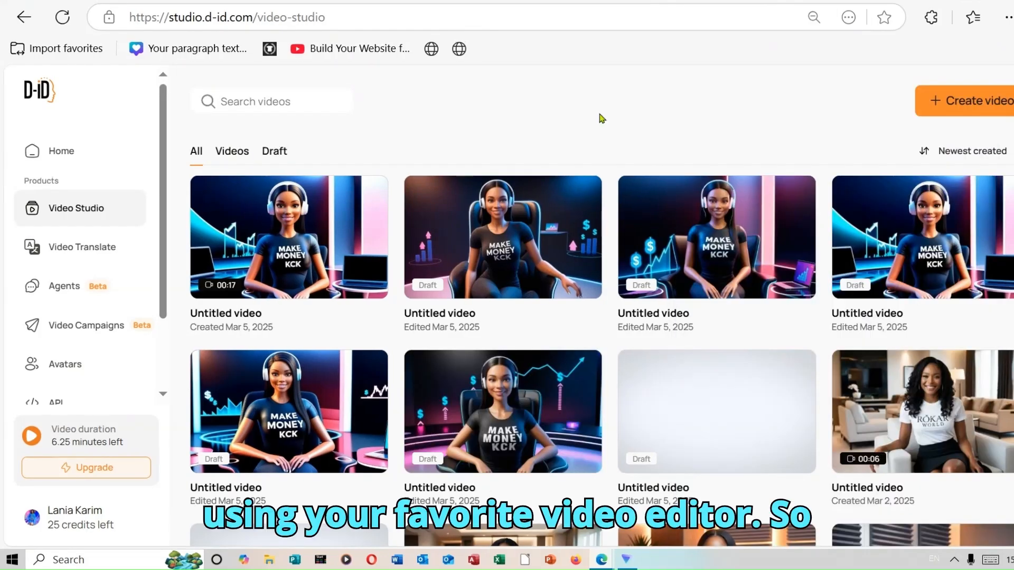